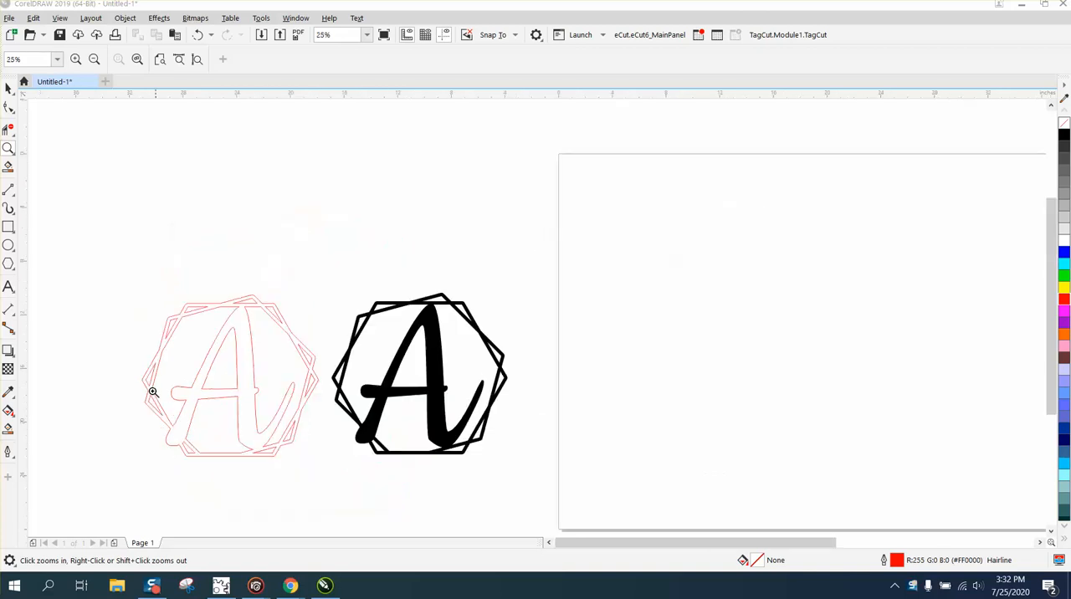
Draw a six-sided polygon about 9.31 by 10.75 inches on the page and rotate it 30 degrees.
right_click(257, 438)
left_click(8, 264)
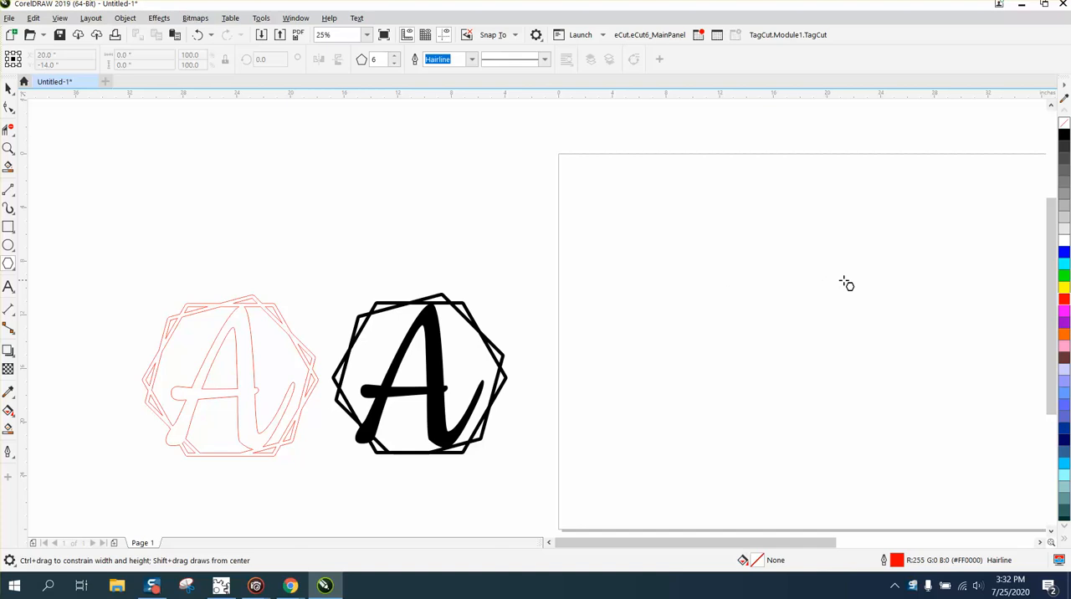
left_click_drag(885, 284, 745, 421)
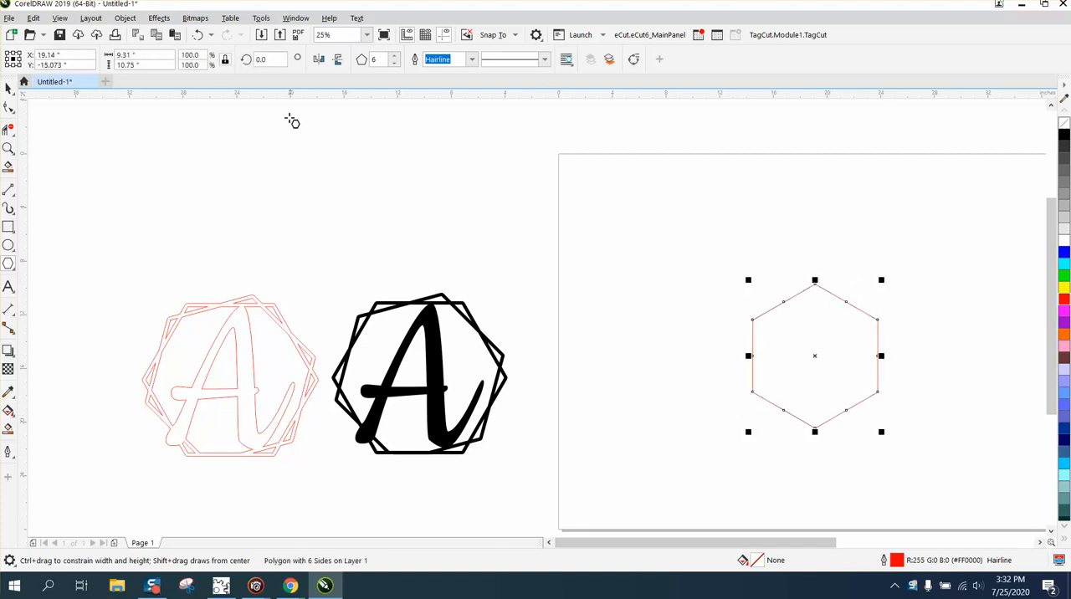
left_click(266, 59)
type("30")
key("Return")
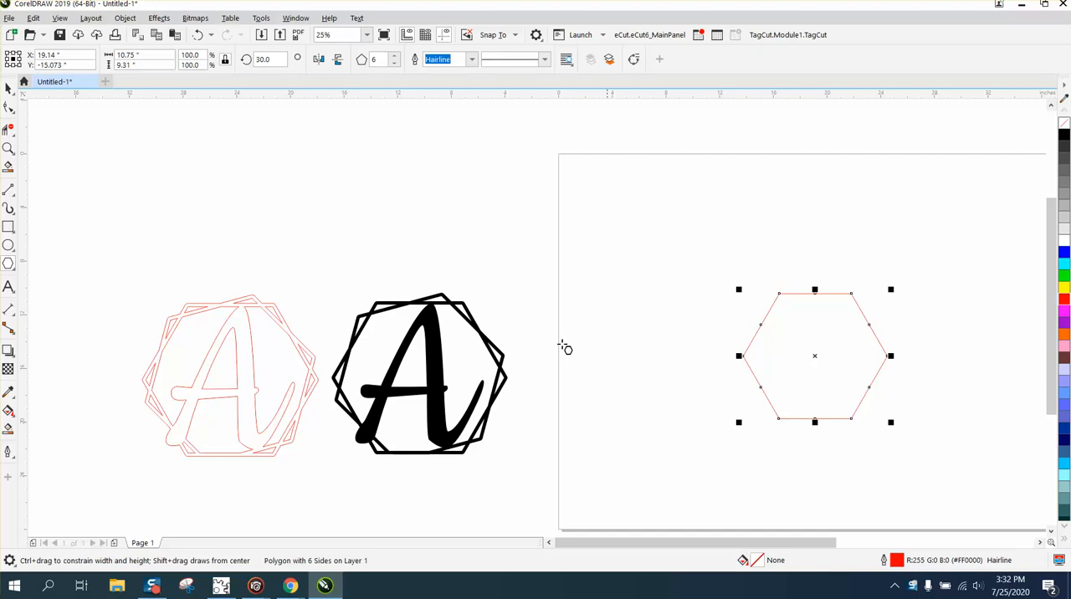
Apply a one-step outside contour to the hexagon with a 0.25-inch offset and mitered corners.
left_click(8, 88)
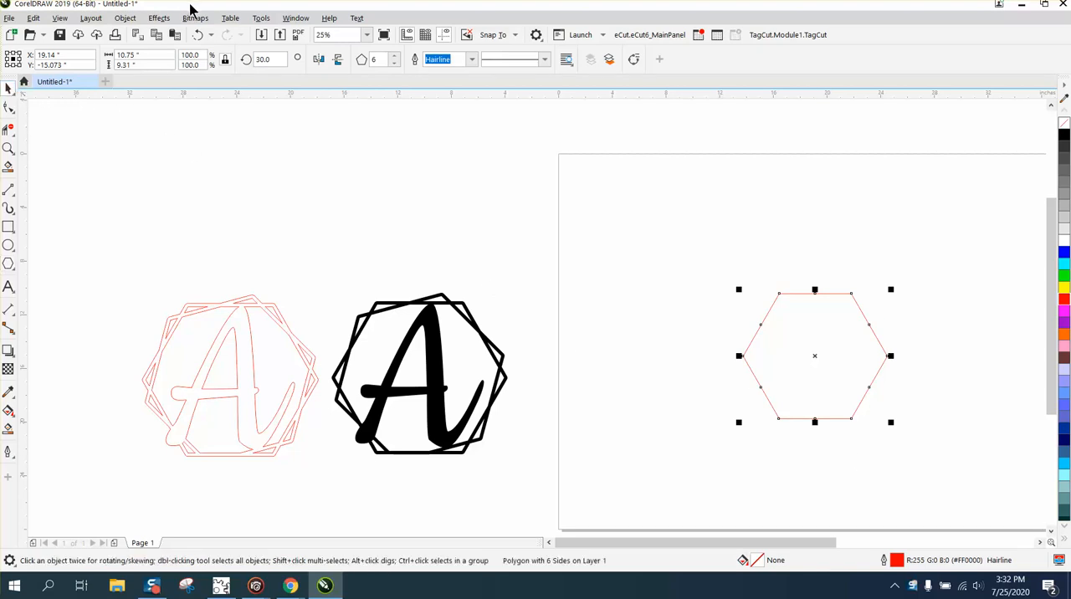
left_click(159, 18)
left_click(196, 318)
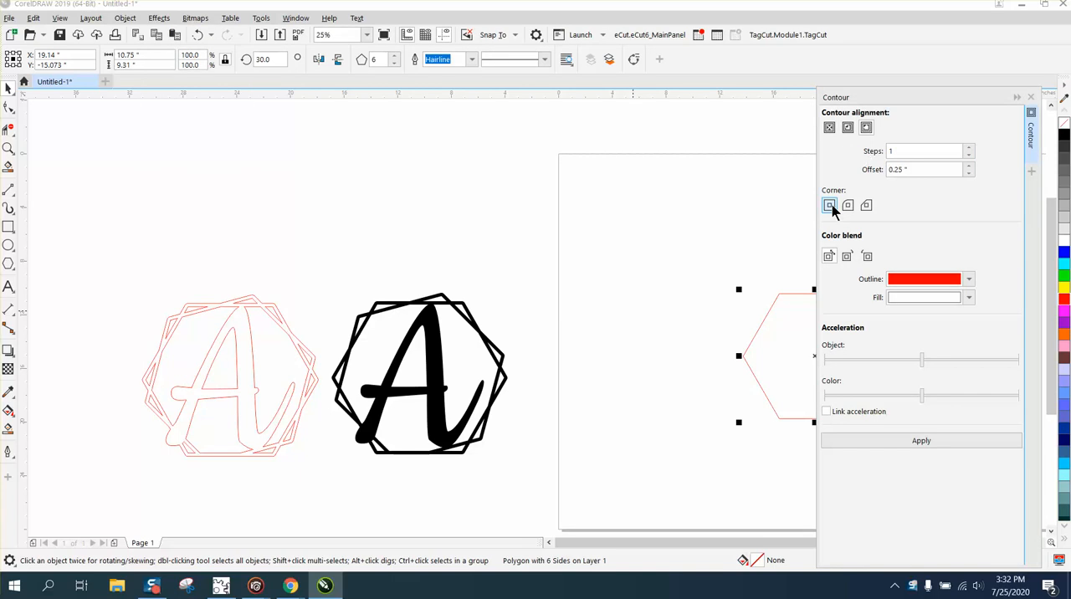
left_click(926, 441)
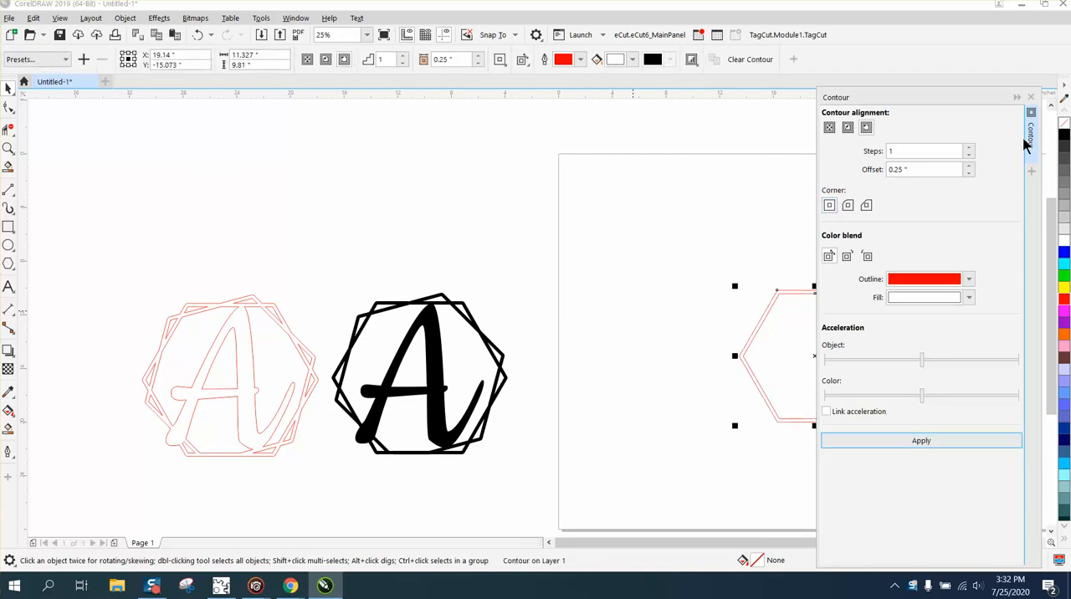
left_click(1031, 97)
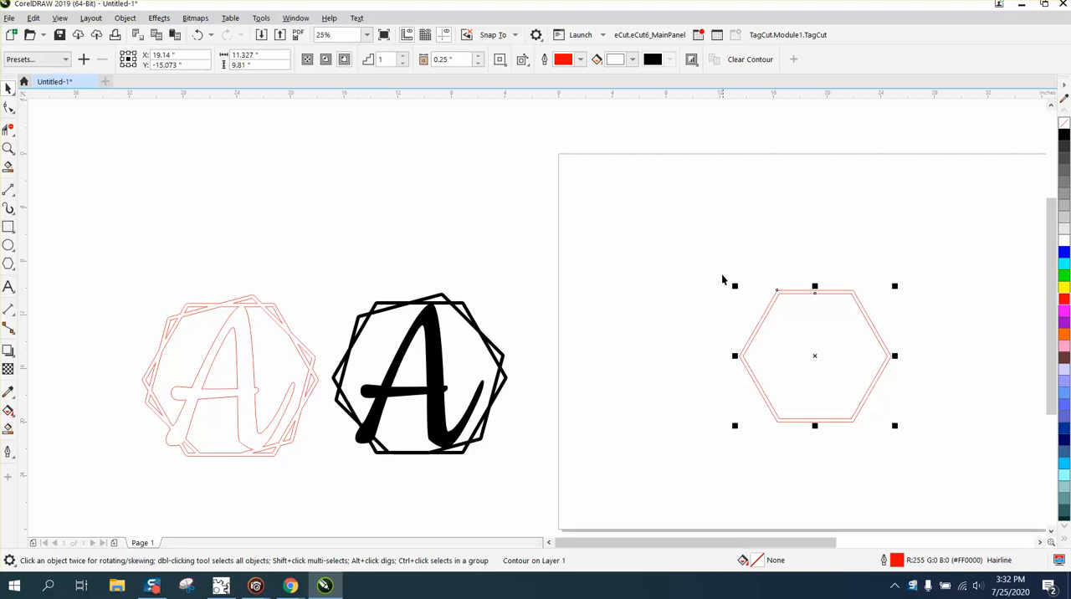
Smart-fill the band between the two hexagon outlines with black and no outline, and move the filled shape 15 inches left.
left_click_drag(720, 266, 953, 471)
left_click(10, 431)
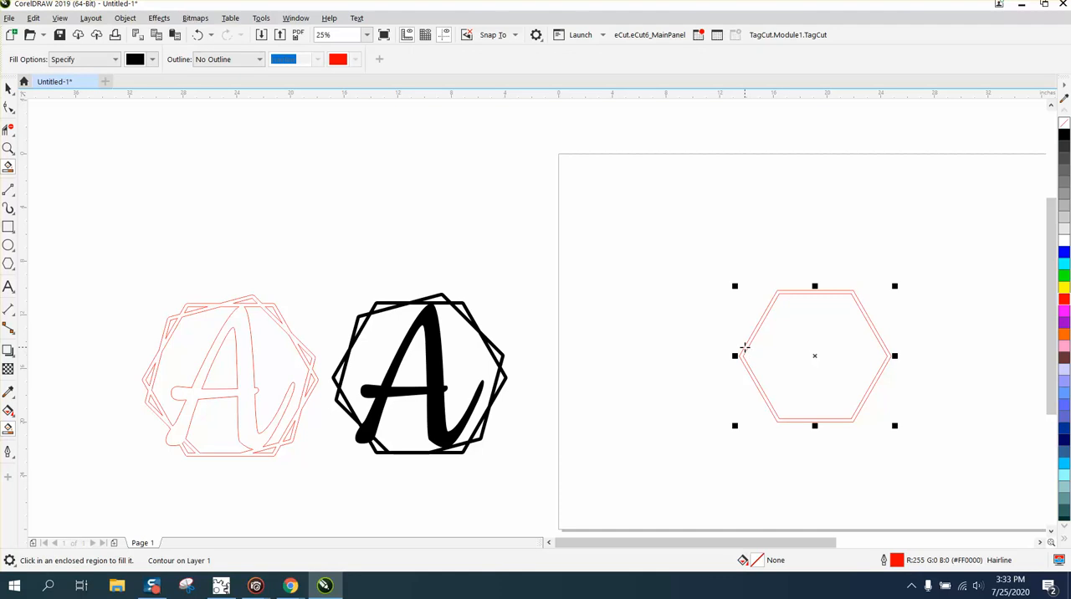
left_click(744, 346)
key("Left")
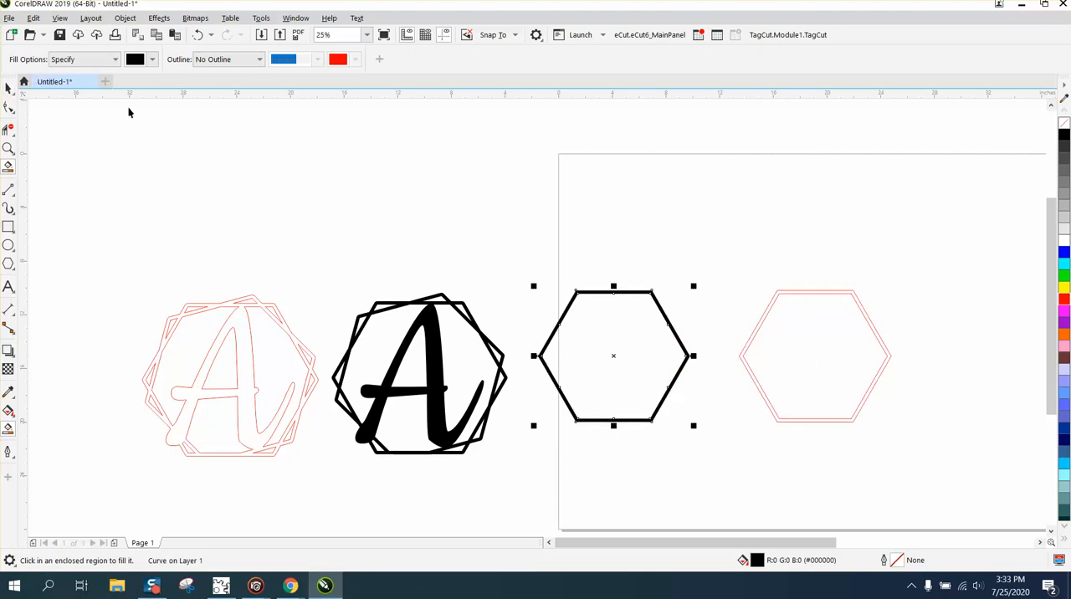
Delete the original contoured red hexagon.
key("space")
left_click_drag(714, 238, 954, 462)
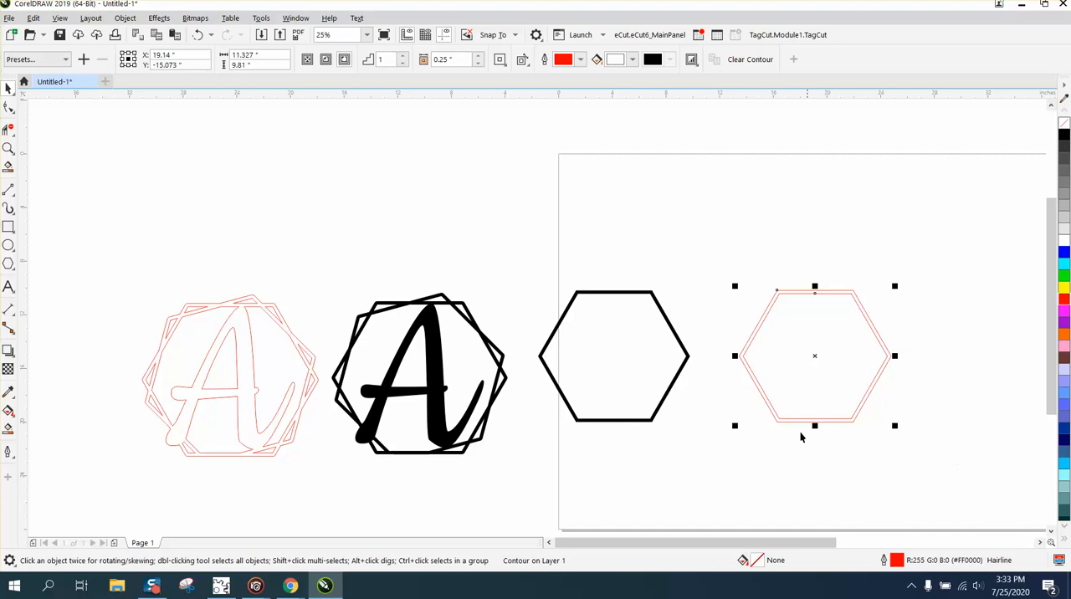
key("XF86Calculator")
left_click(1002, 103)
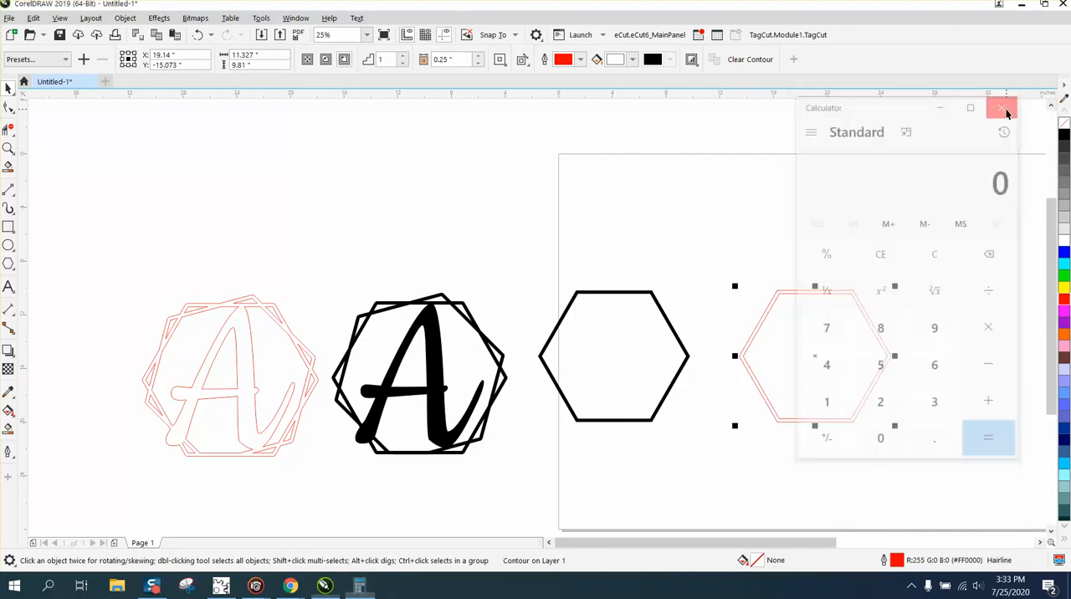
key("Delete")
Move the black hexagon frame 15 inches right, remove its fill and give it a black outline.
left_click(669, 328)
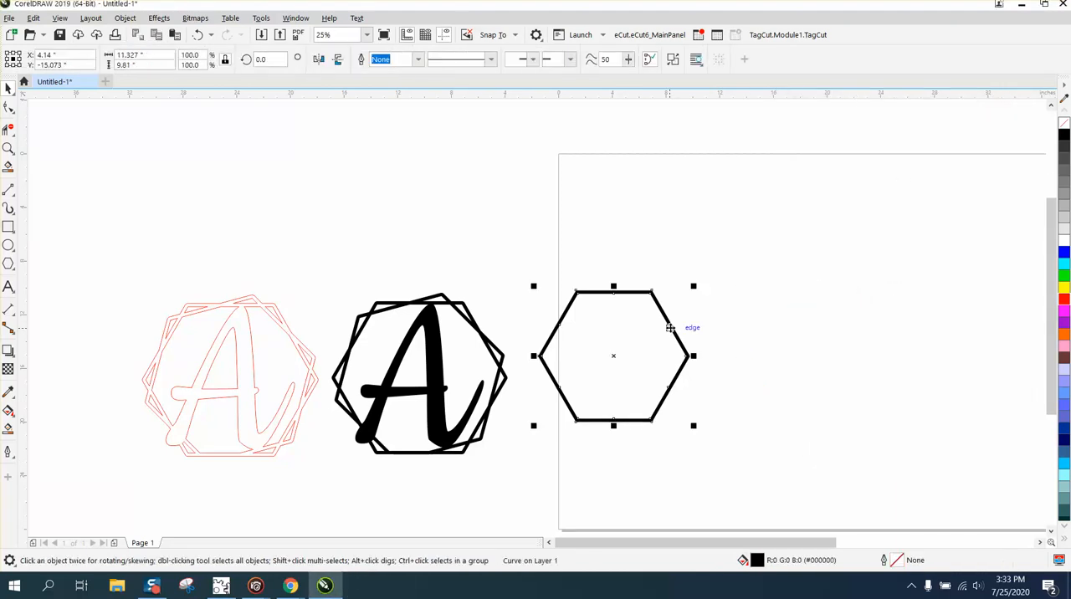
key("Right")
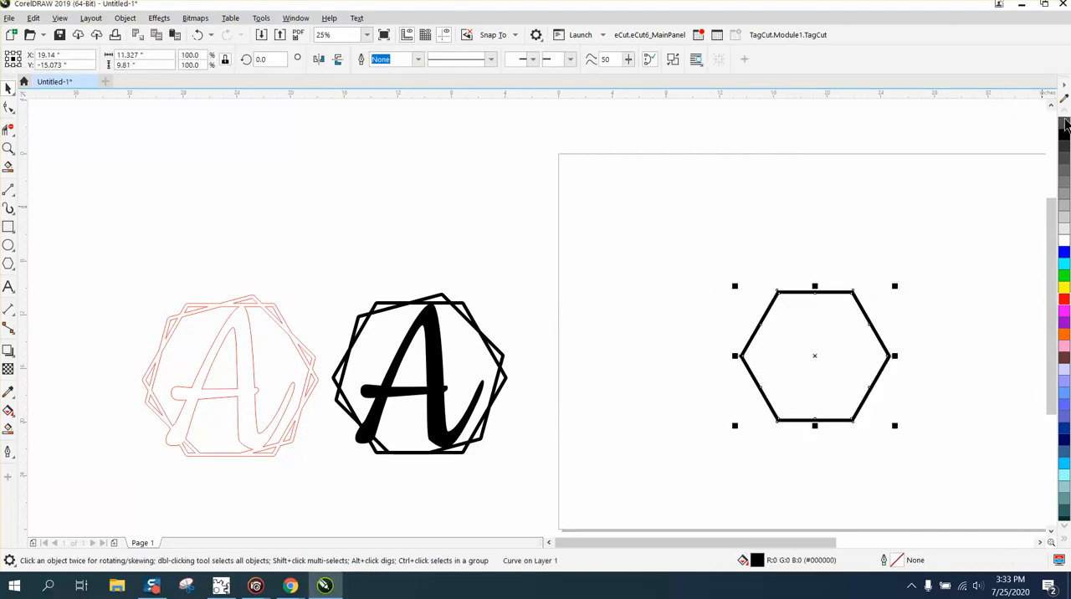
left_click(1063, 124)
right_click(1065, 139)
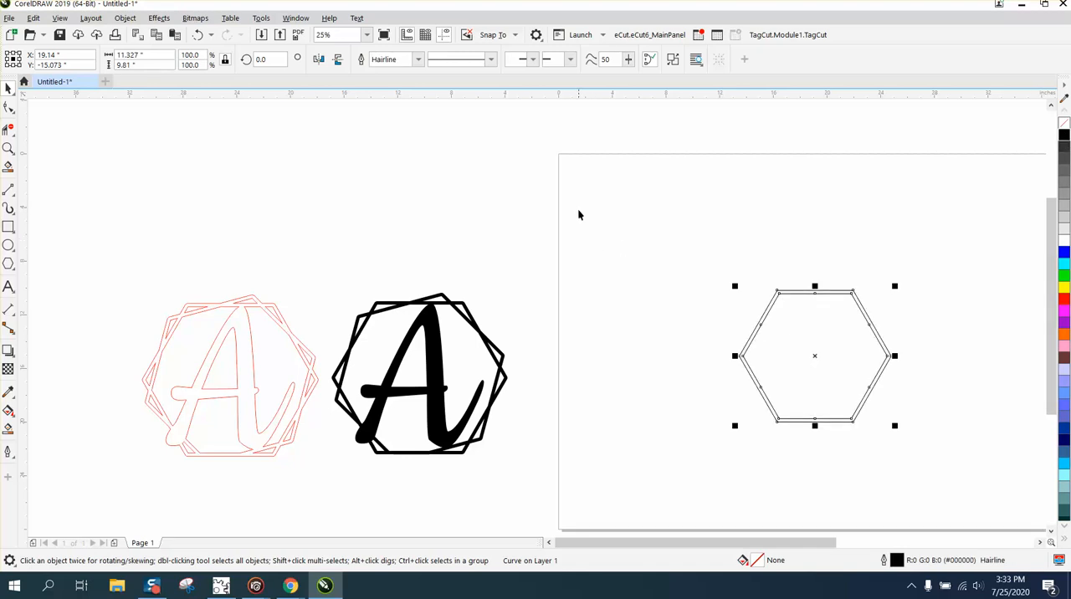
Add a copy of the hexagon frame rotated 15 degrees and weld the two frames into one shape.
left_click(266, 59)
type("15")
key("Return")
left_click(681, 251)
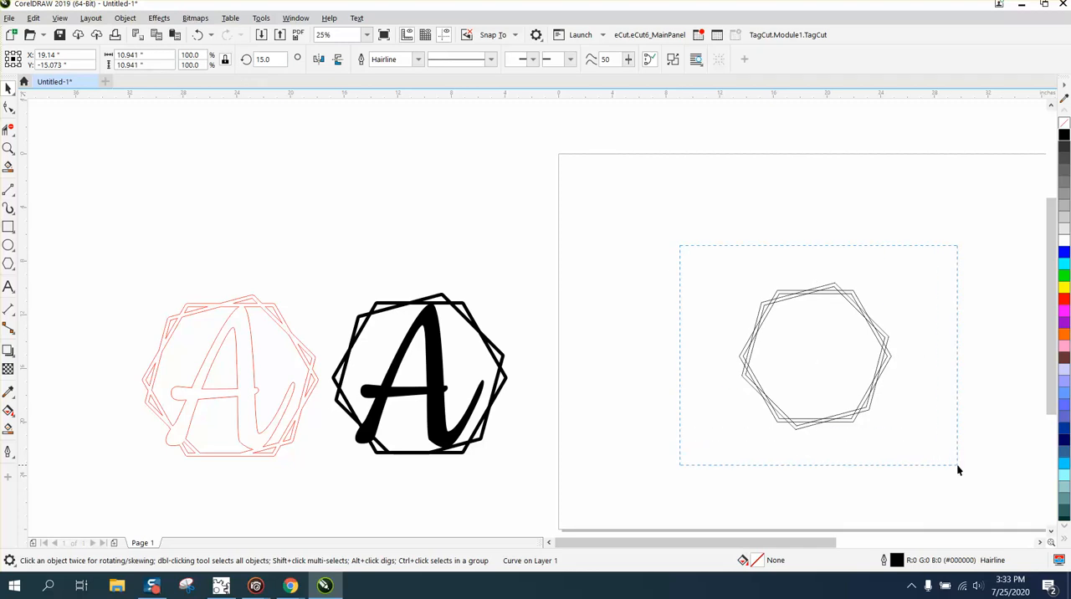
left_click_drag(958, 467, 957, 468)
left_click(394, 62)
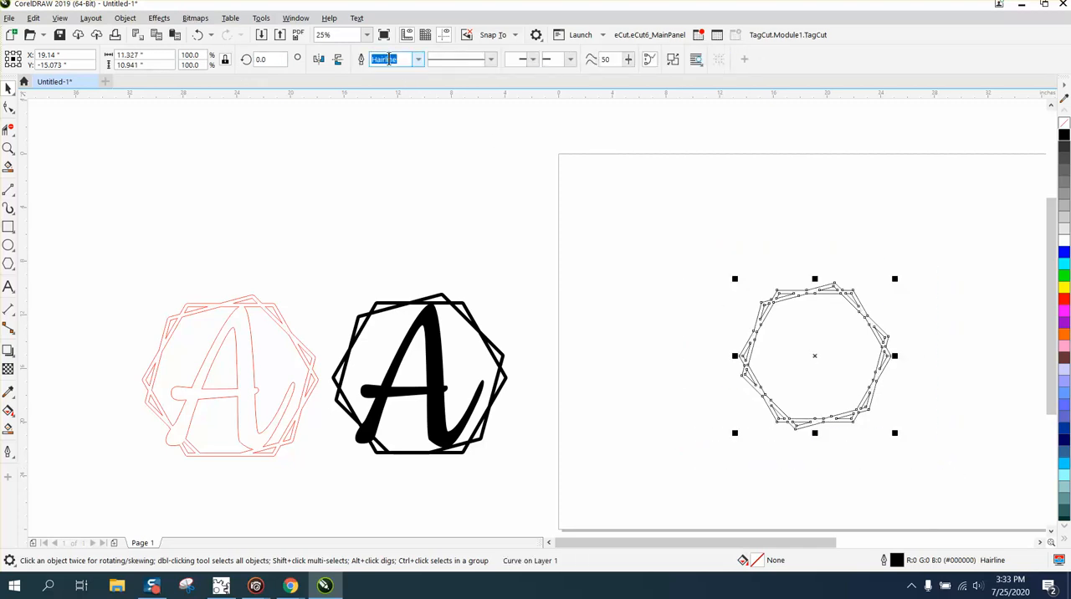
Draw two horizontal line segments closing the gaps along the bottom edge of the welded frame, where the protruding corner joins it.
left_click(8, 148)
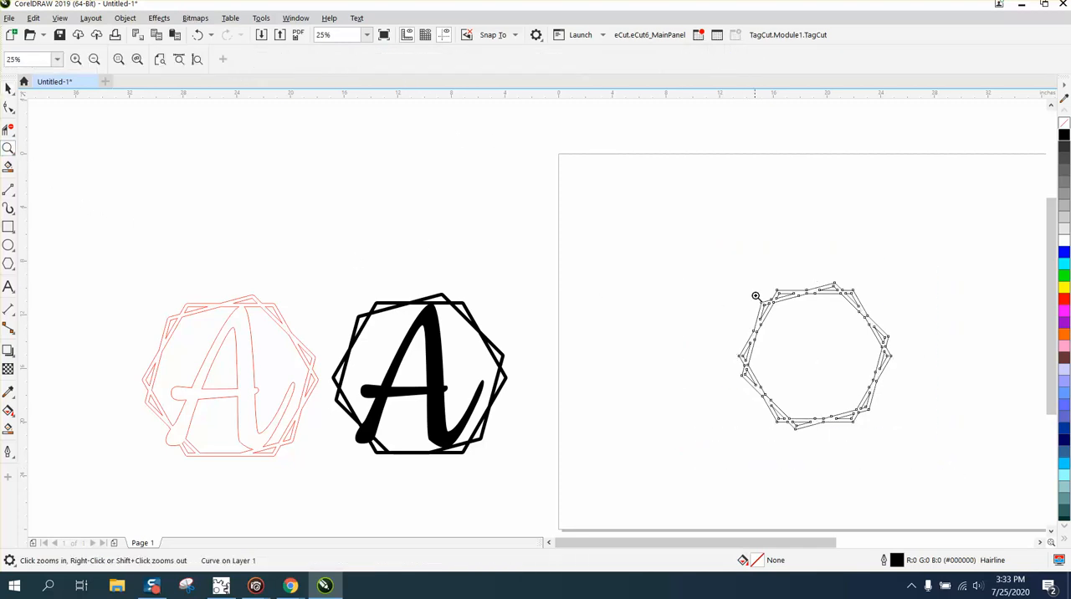
left_click_drag(747, 266, 936, 459)
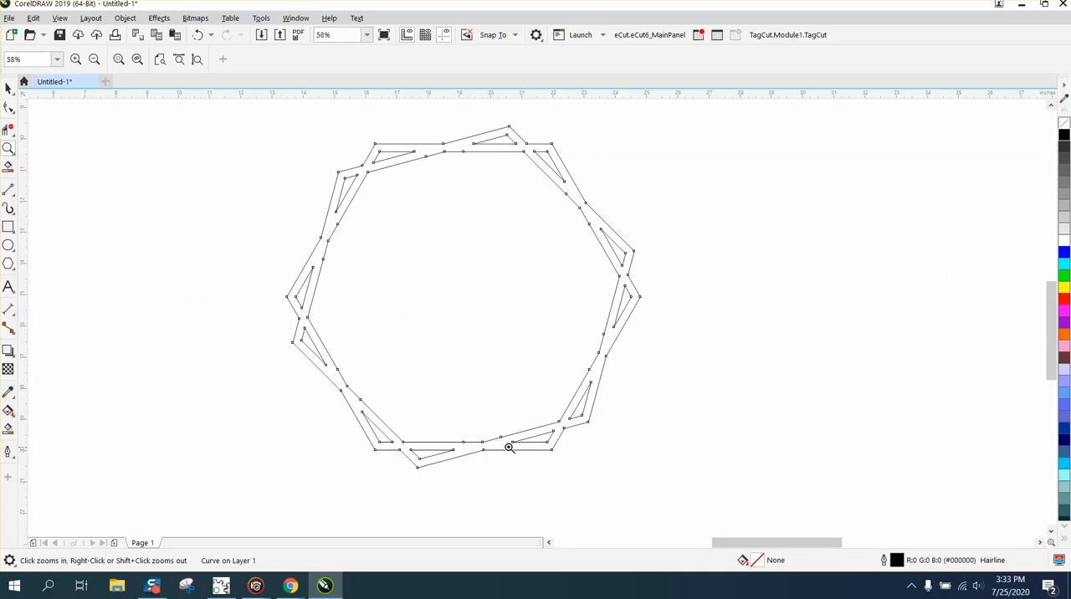
left_click_drag(330, 391, 599, 494)
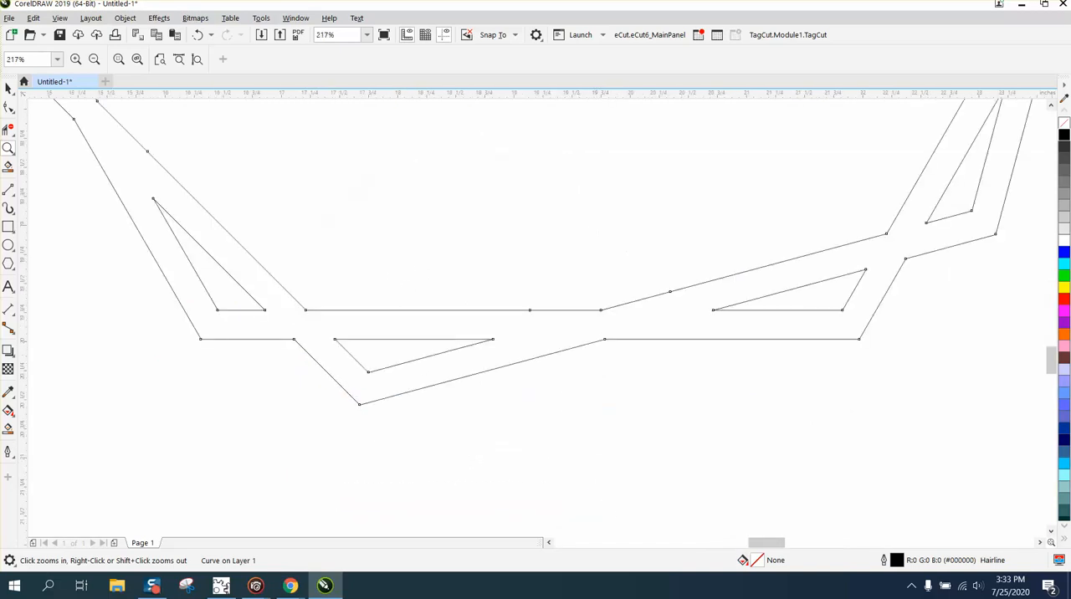
left_click(15, 198)
left_click(65, 209)
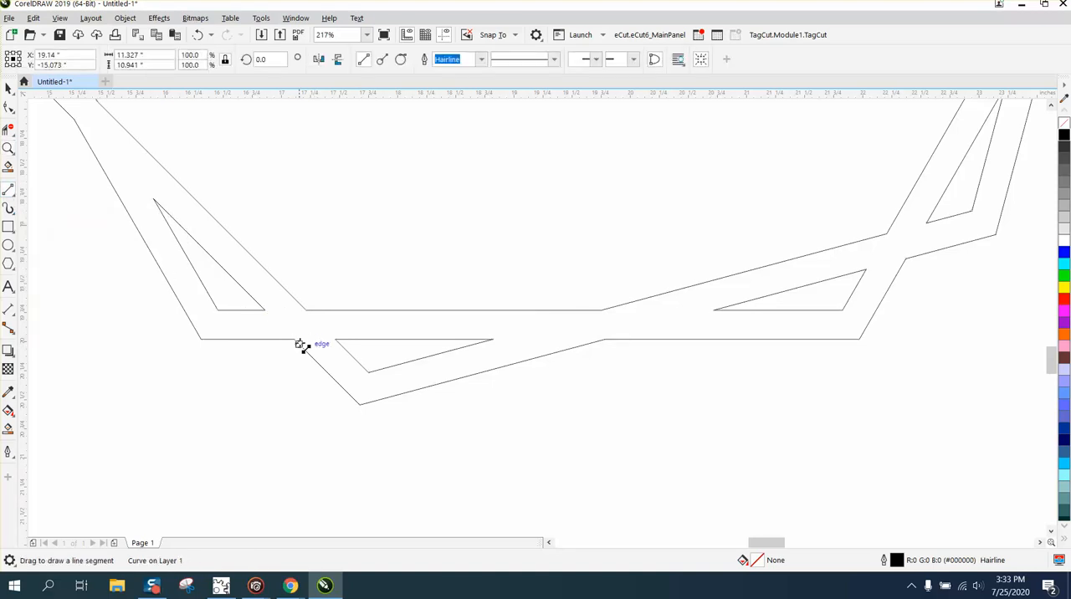
left_click_drag(291, 341, 336, 340)
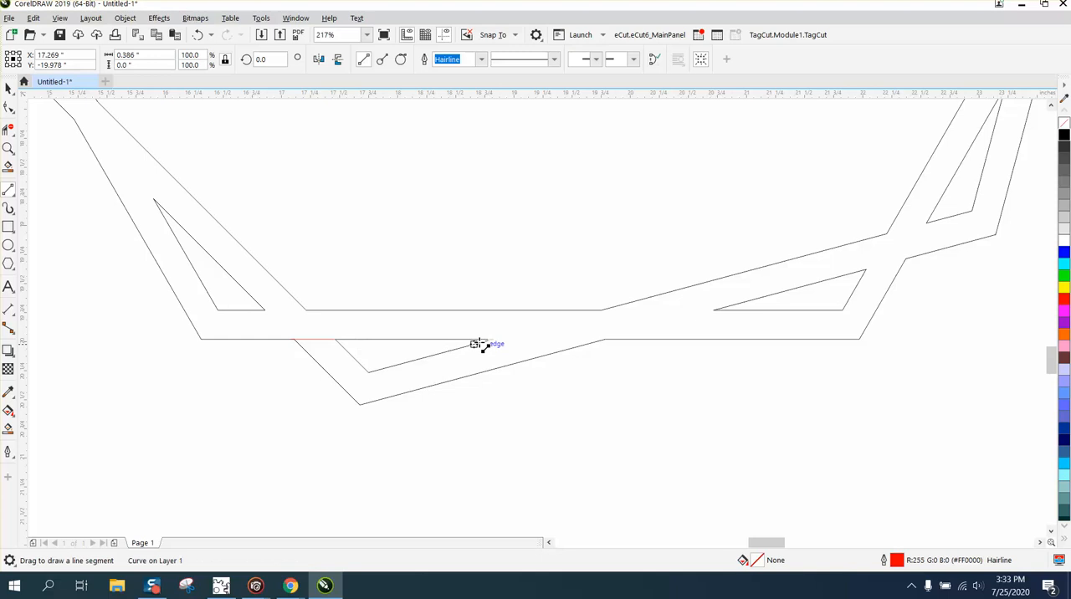
left_click_drag(494, 340, 601, 340)
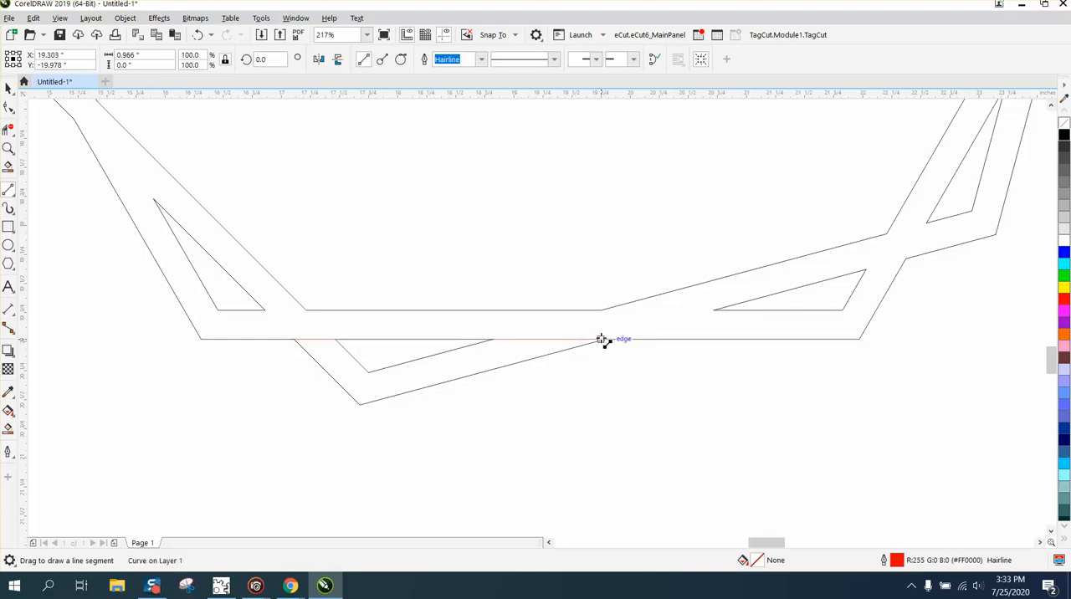
Smart-fill the closed-off hexagon frame with black and no outline, and move the filled shape 15 inches right.
left_click(9, 430)
left_click(247, 328)
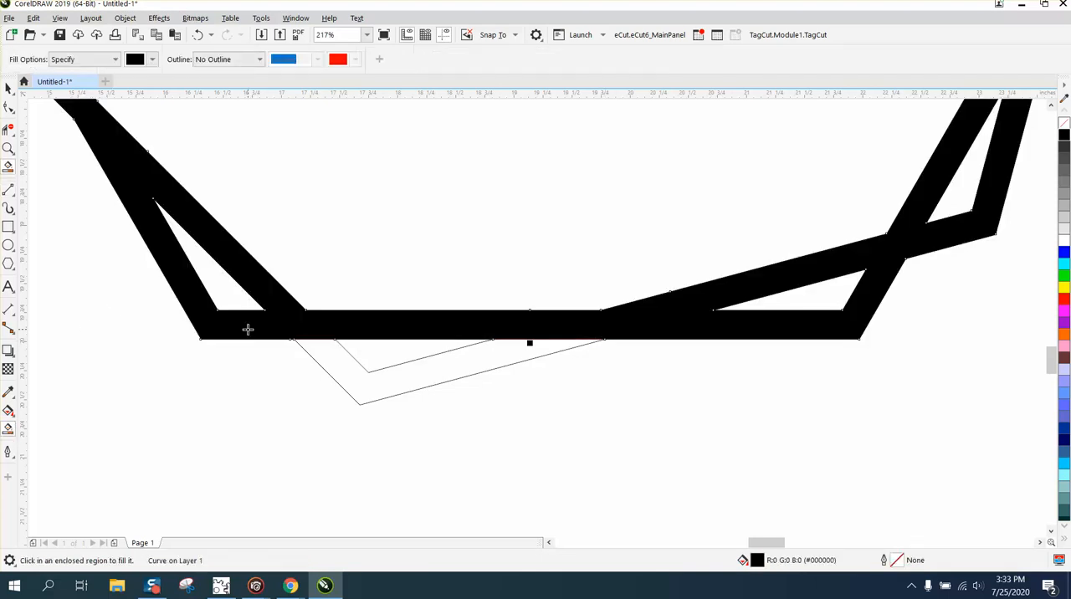
scroll(248, 328, "down", 5)
scroll(264, 334, "left", 5)
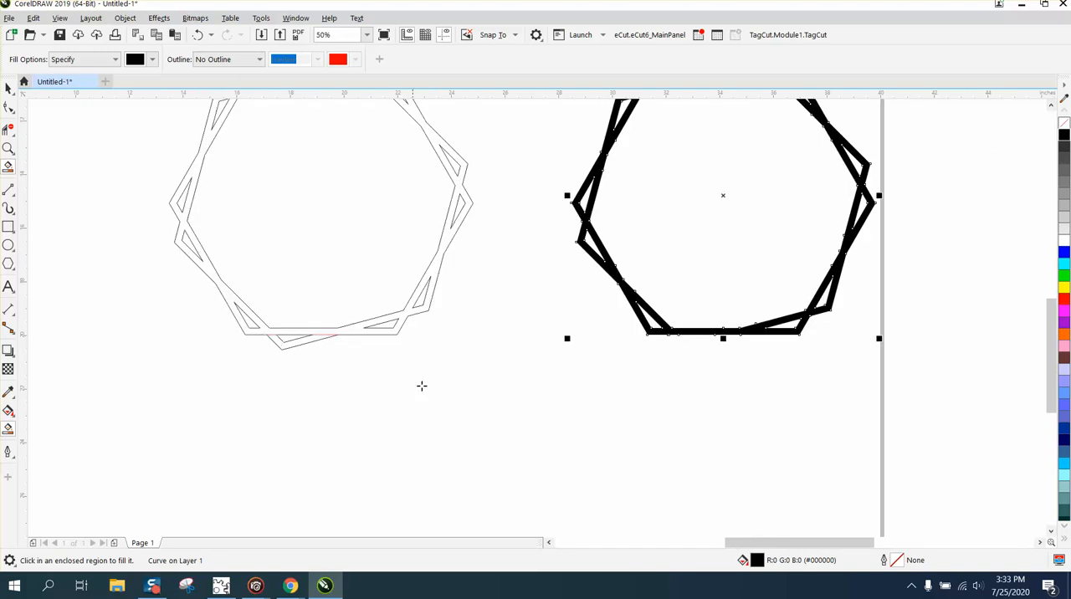
Delete the unfilled frame outline together with its two closing lines.
scroll(167, 304, "down", 4)
left_click(8, 90)
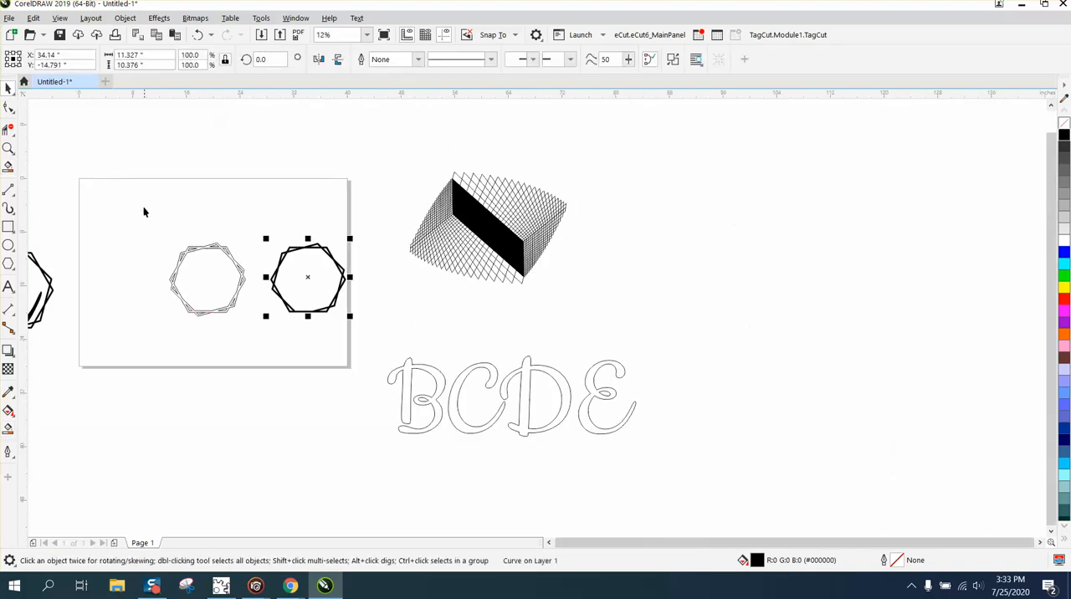
left_click_drag(144, 213, 341, 332)
left_click_drag(268, 332, 264, 326)
key("Delete")
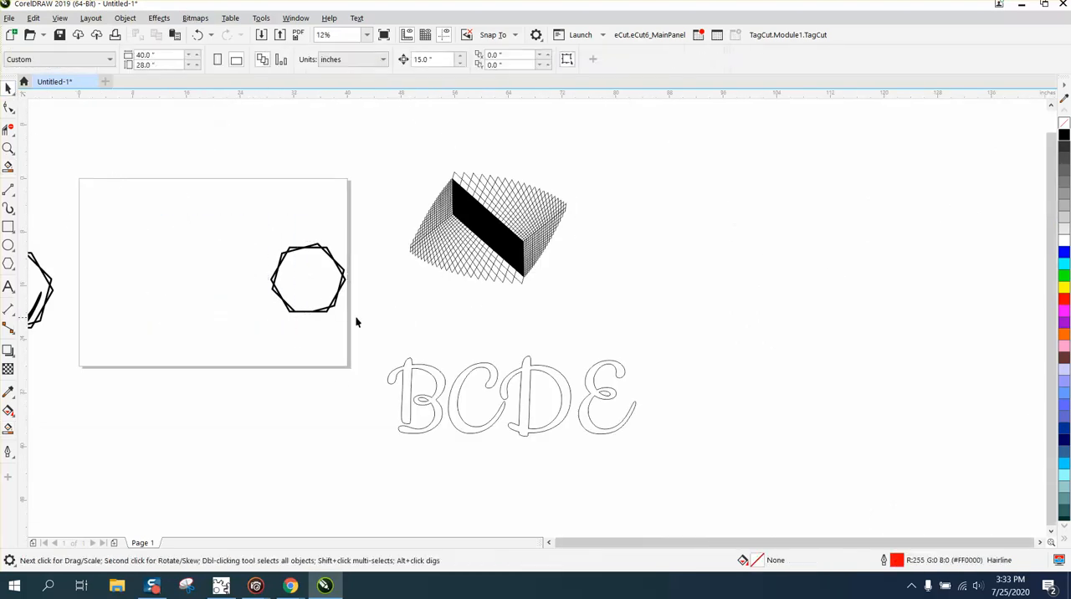
Center the filled frame on the page and place a copy of it off the page, right of the mesh shape.
left_click(333, 304)
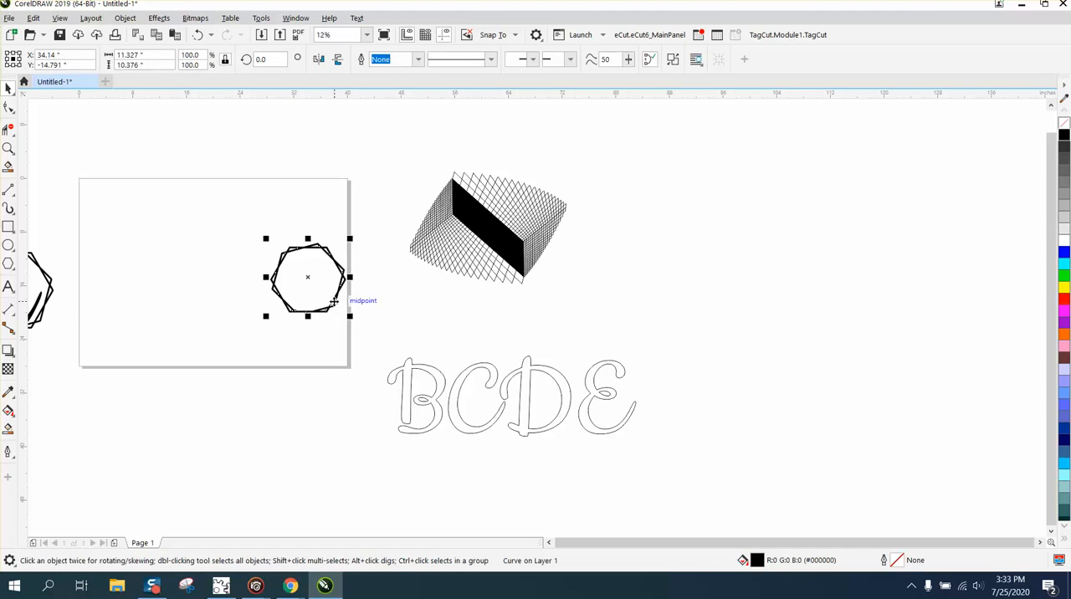
left_click_drag(333, 303, 238, 298)
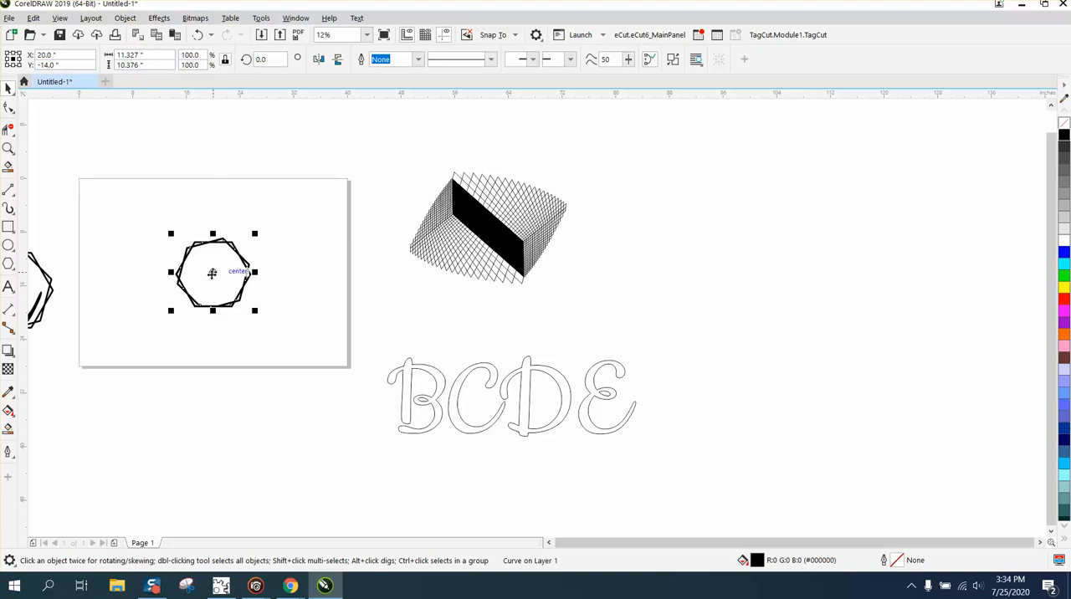
left_click_drag(210, 277, 609, 248)
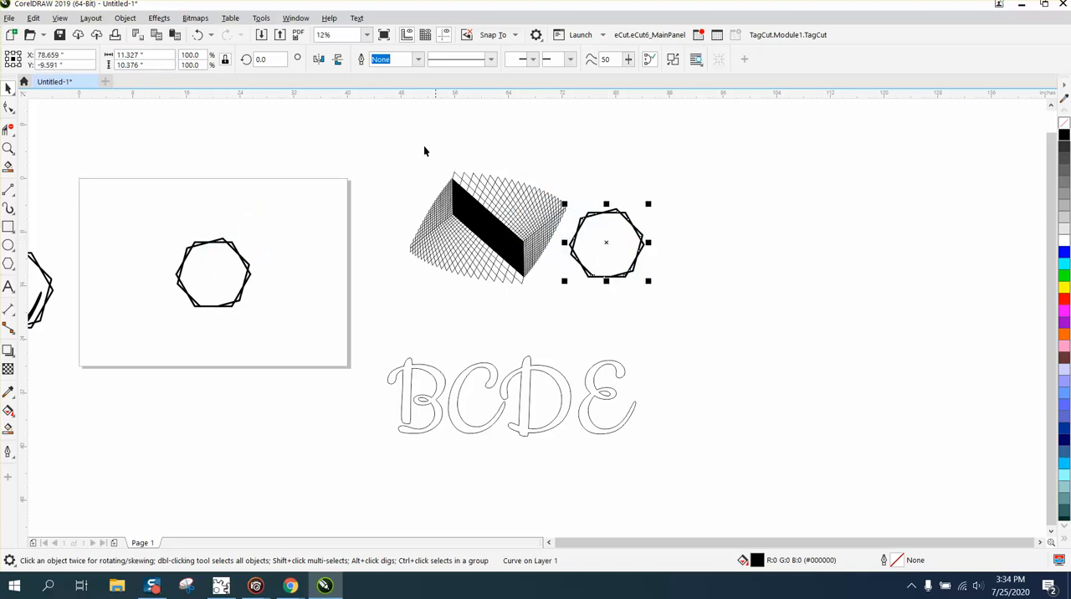
Delete the mesh-like shape with the black parallelogram outside the page.
left_click_drag(390, 140, 520, 280)
left_click_drag(573, 321, 583, 324)
key("Delete")
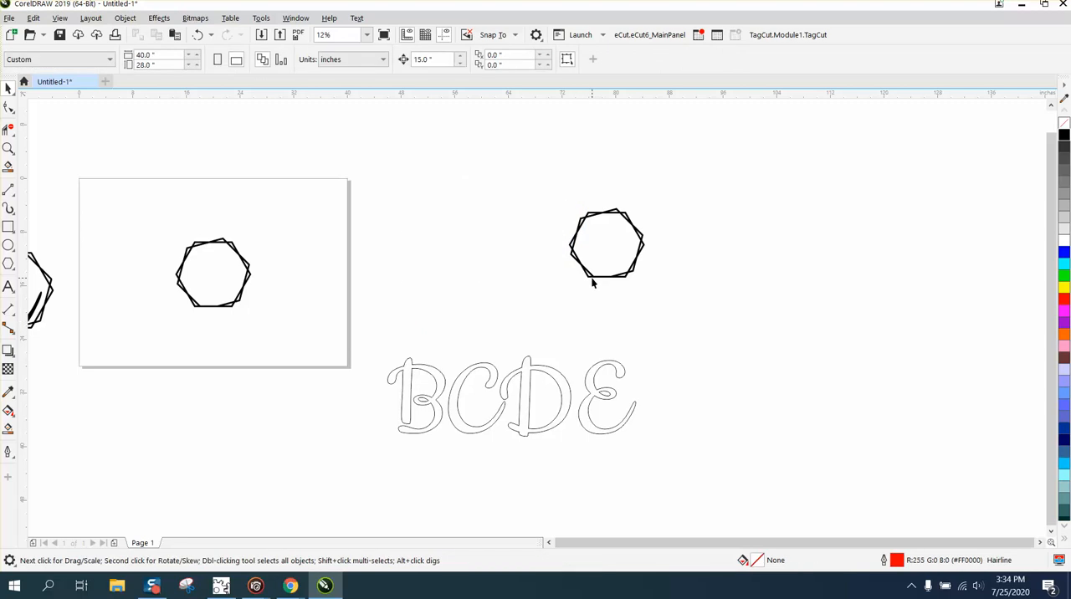
Duplicate the off-page frame three times to make a horizontal row of four frames spaced 15 inches apart.
left_click(633, 275)
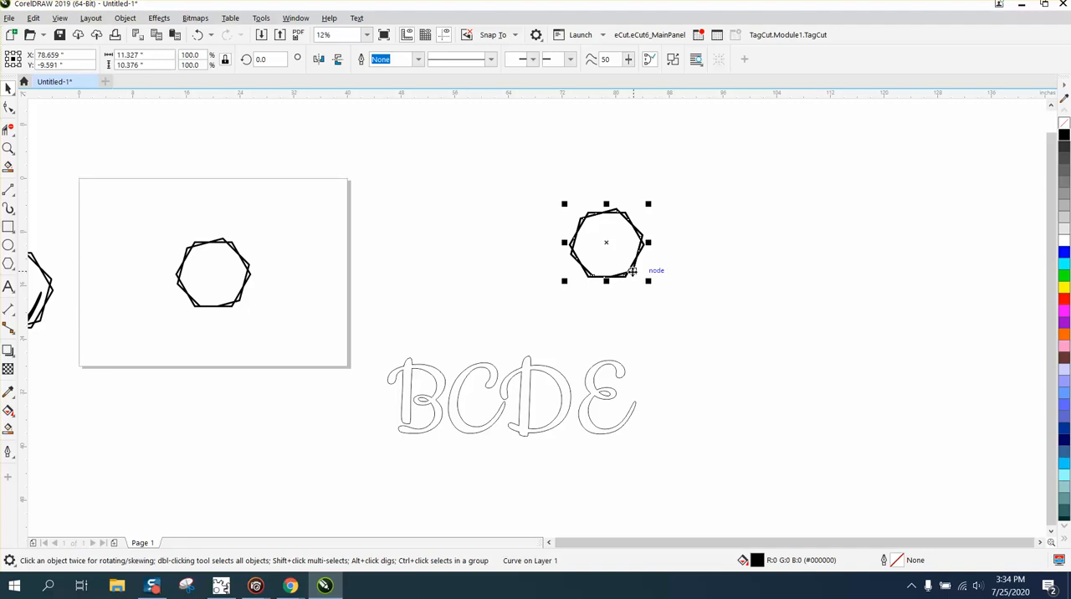
key("ctrl+d")
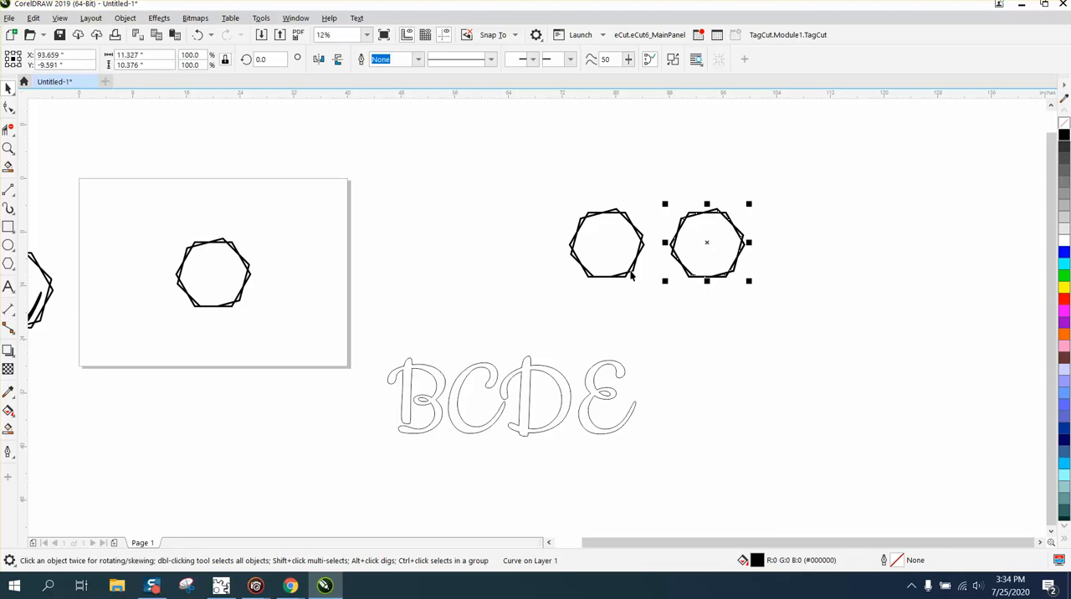
key("ctrl+d")
key("ctrl+d")
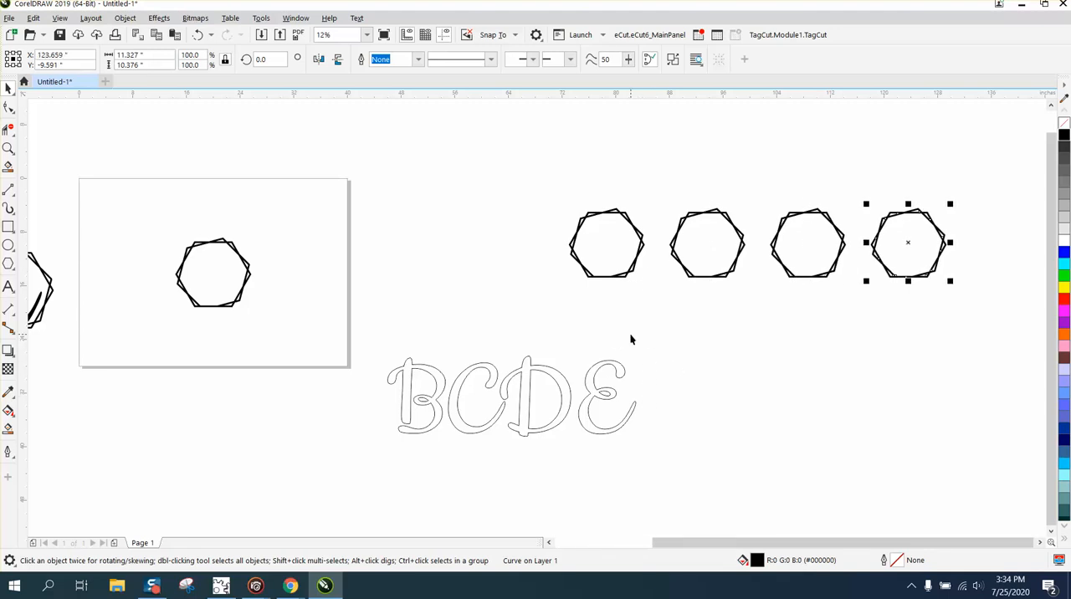
Add the artistic text ABCDE in Arial below the row of frames, enlarged to about 888 pt.
left_click(435, 379)
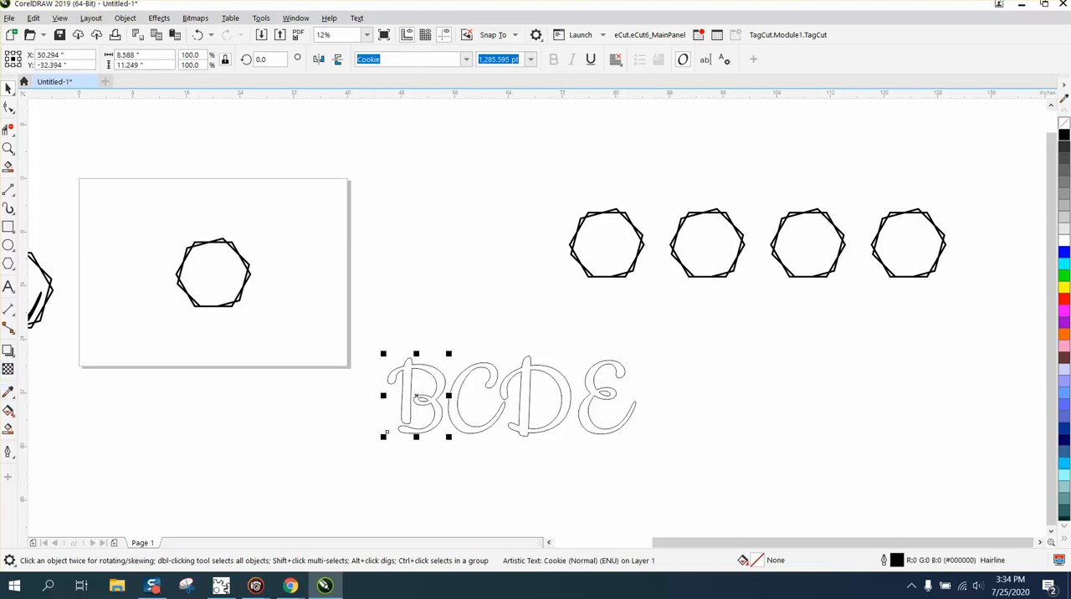
left_click(8, 287)
left_click(672, 366)
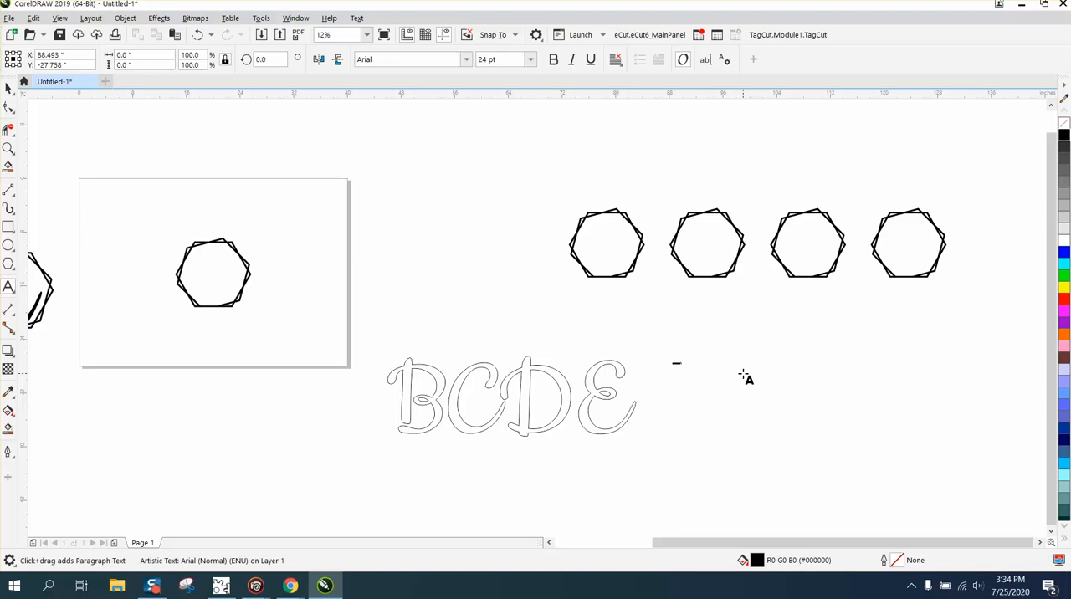
left_click_drag(688, 370, 956, 456)
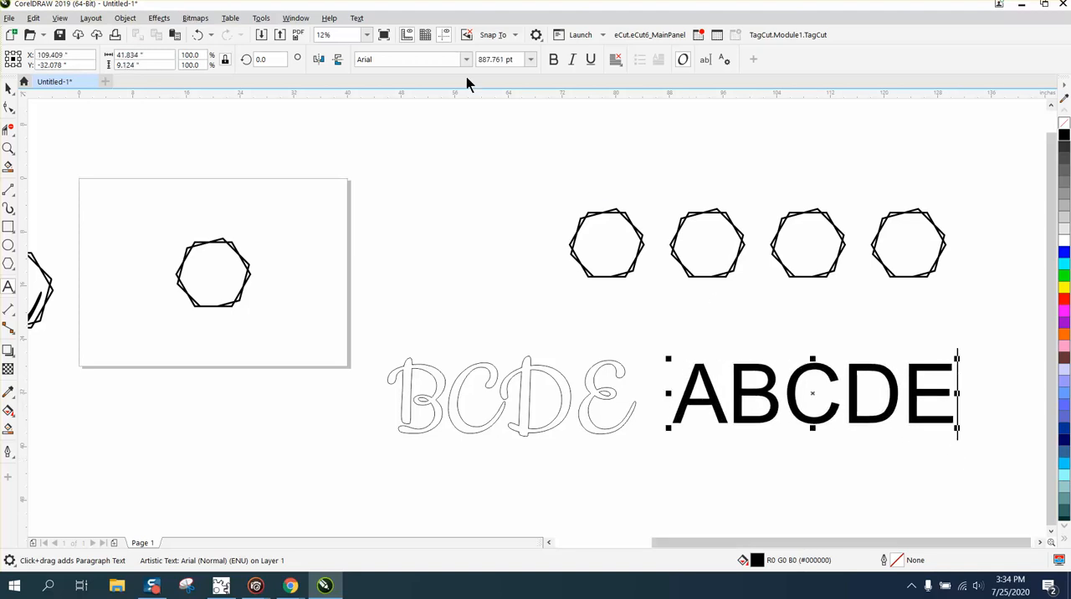
Set the font of the black ABCDE text to Cookie.
left_click(465, 60)
left_click(424, 101)
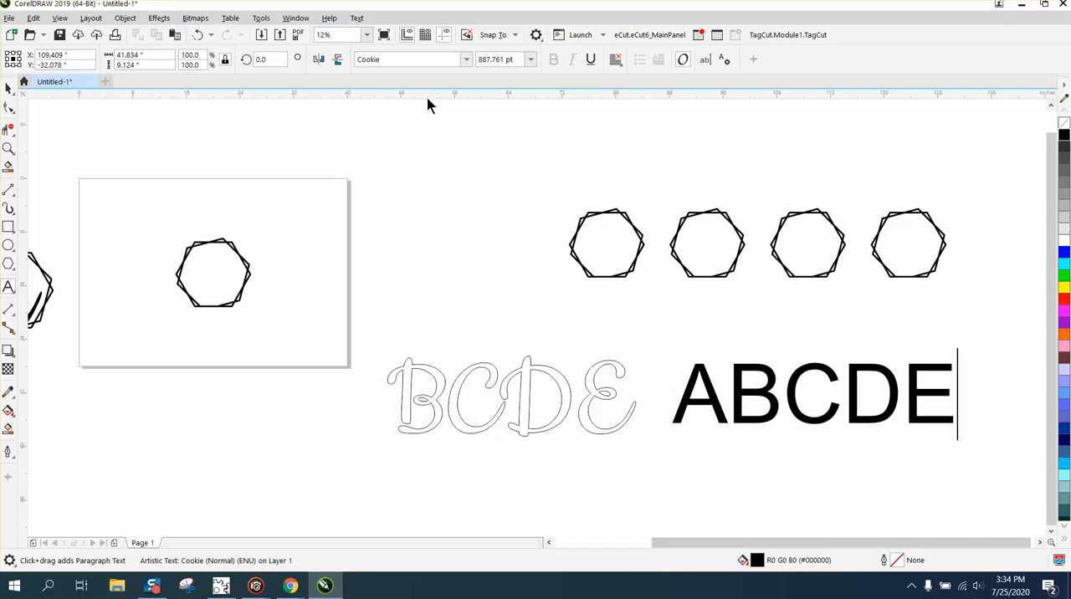
left_click(8, 88)
left_click(465, 63)
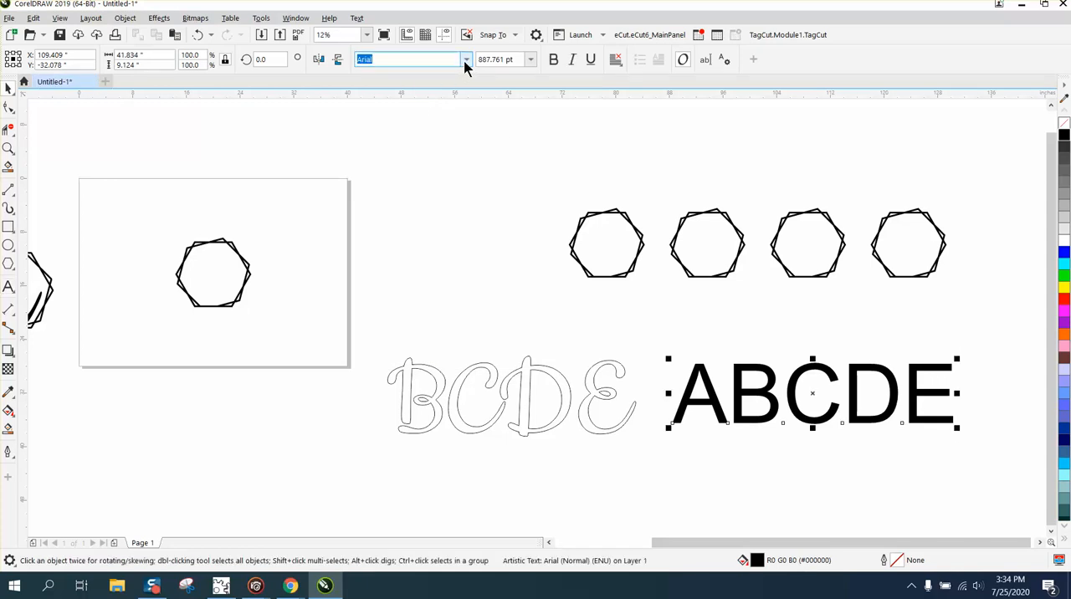
left_click(416, 101)
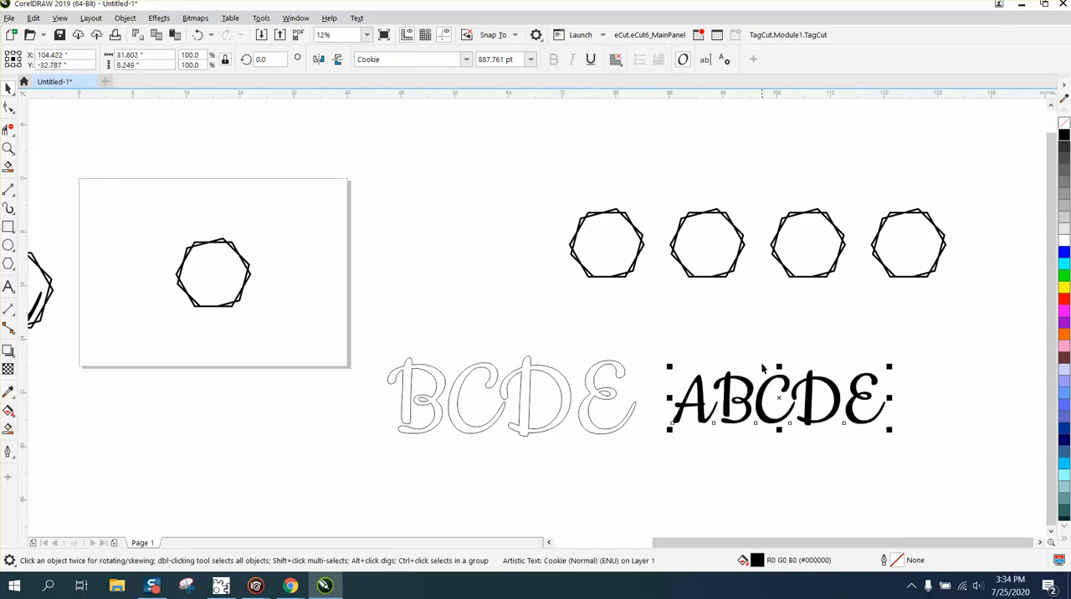
Scale the ABCDE text to about 1,206 pt to suit the page frame's size, and place it just right of that frame.
left_click_drag(888, 366, 987, 341)
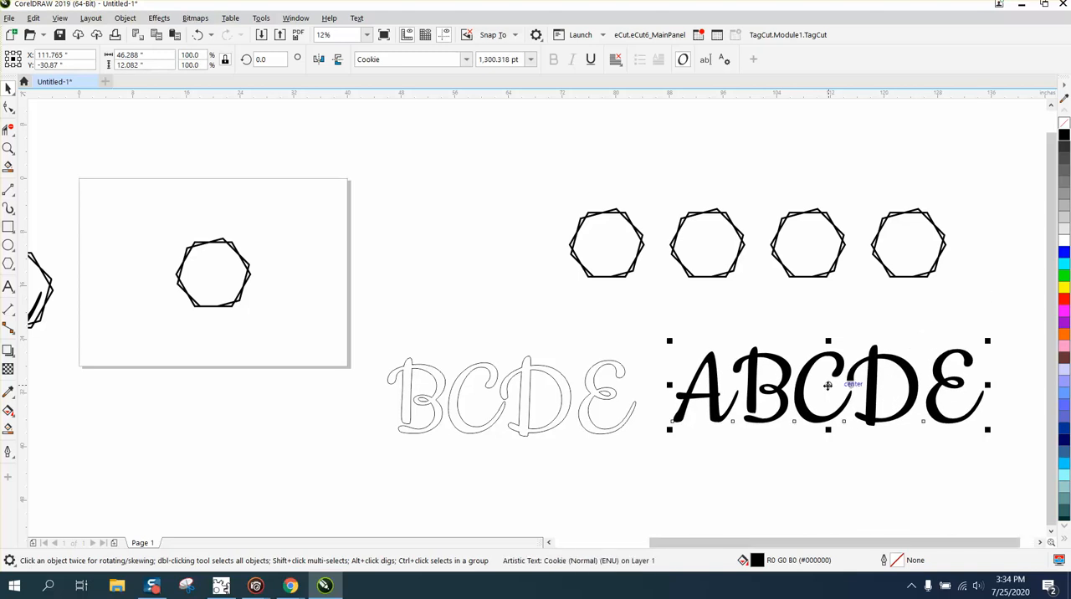
left_click_drag(832, 388, 343, 275)
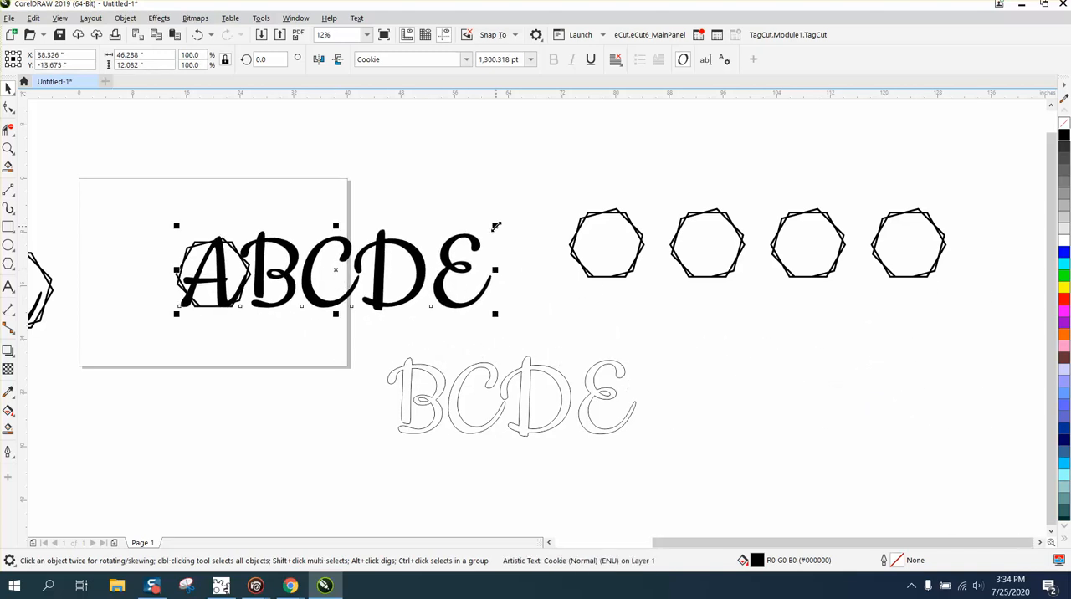
left_click_drag(496, 227, 490, 234)
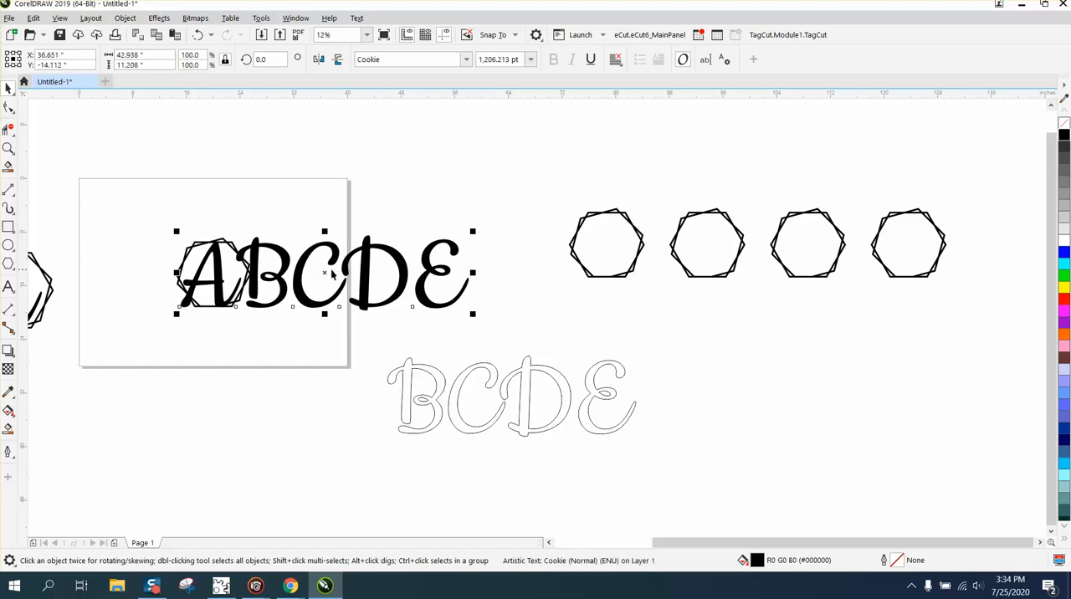
left_click_drag(334, 272, 422, 299)
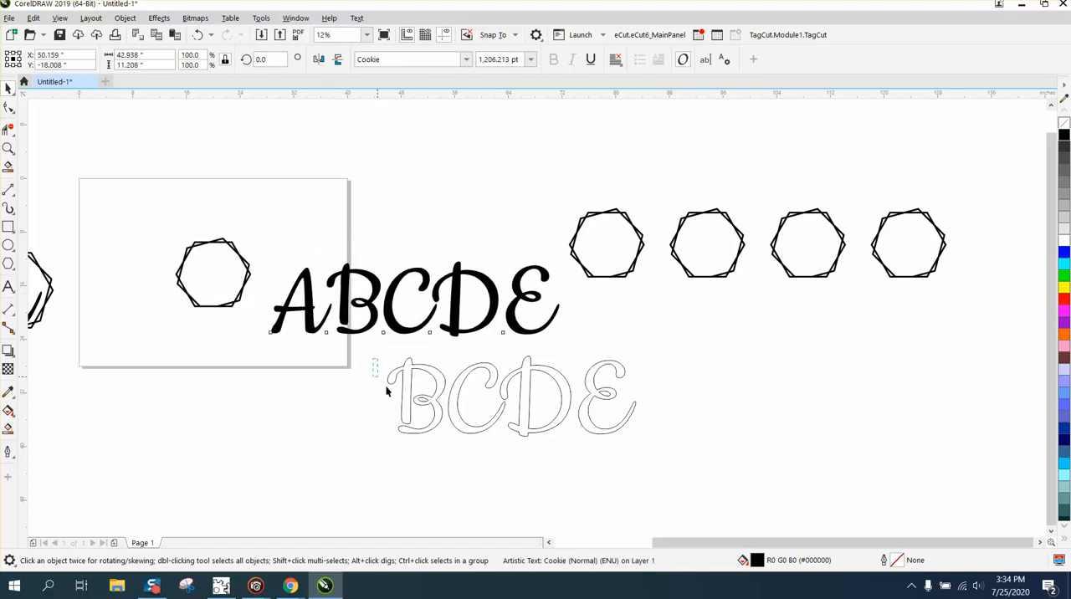
Delete the old outlined BCDE letters below the black text.
left_click_drag(685, 443, 685, 442)
key("Delete")
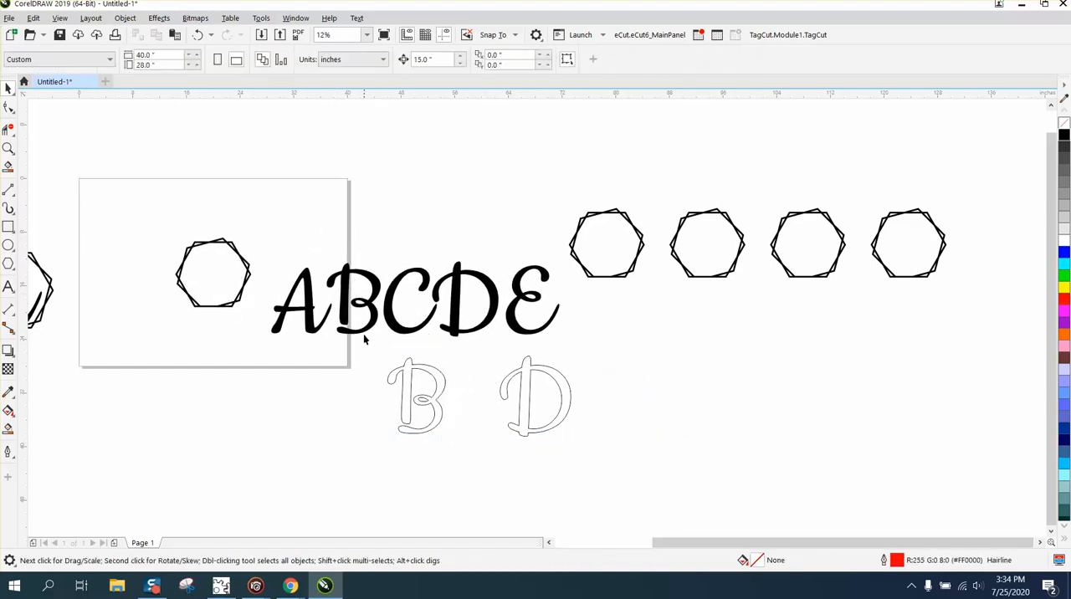
key("Delete")
Give the ABCDE text no fill and a red outline, and break it apart into separate letters.
left_click(533, 331)
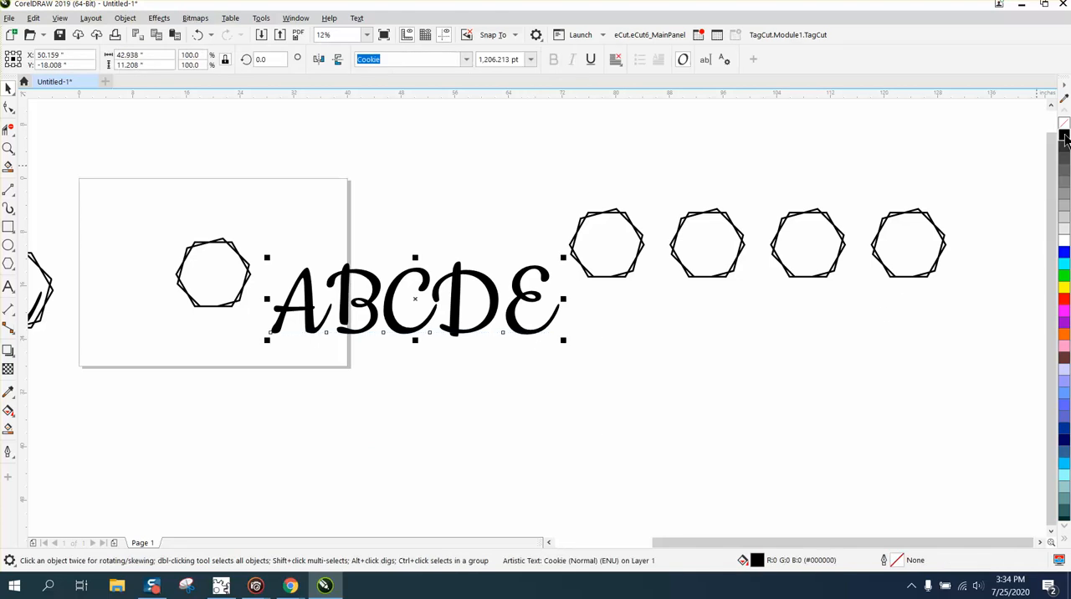
left_click(1063, 123)
right_click(1064, 299)
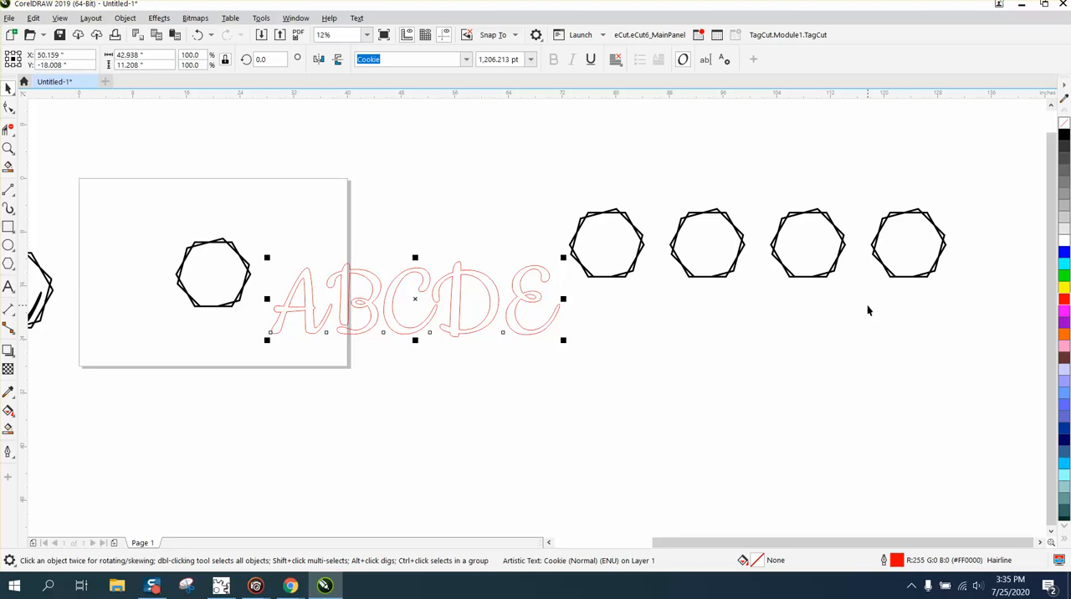
key("ctrl+k")
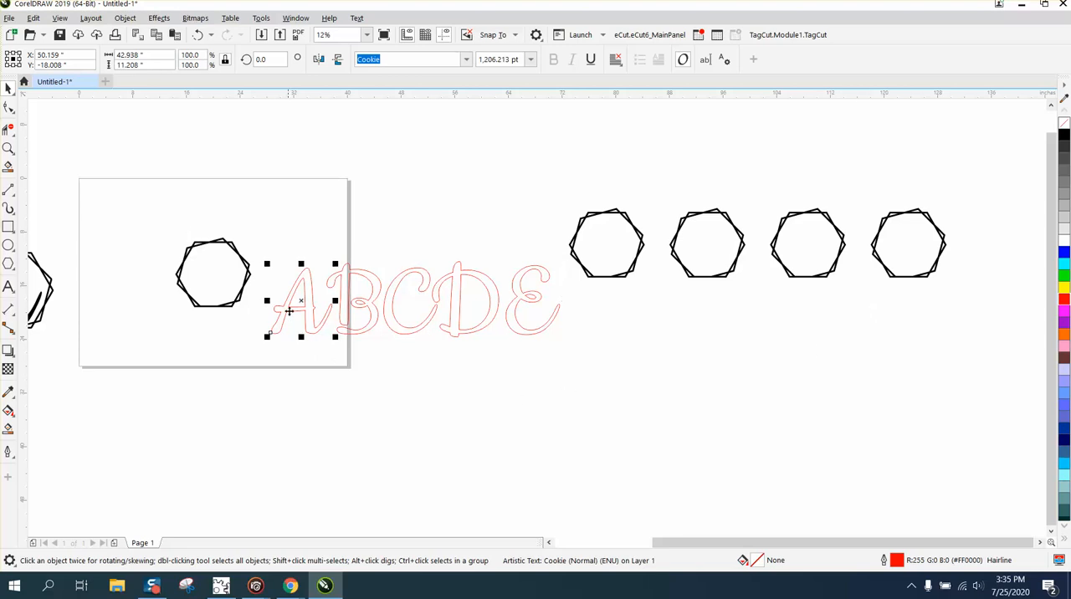
Center the letter A on the page over the black frame, and shift it 15 inches right, clear of the frame.
key("p")
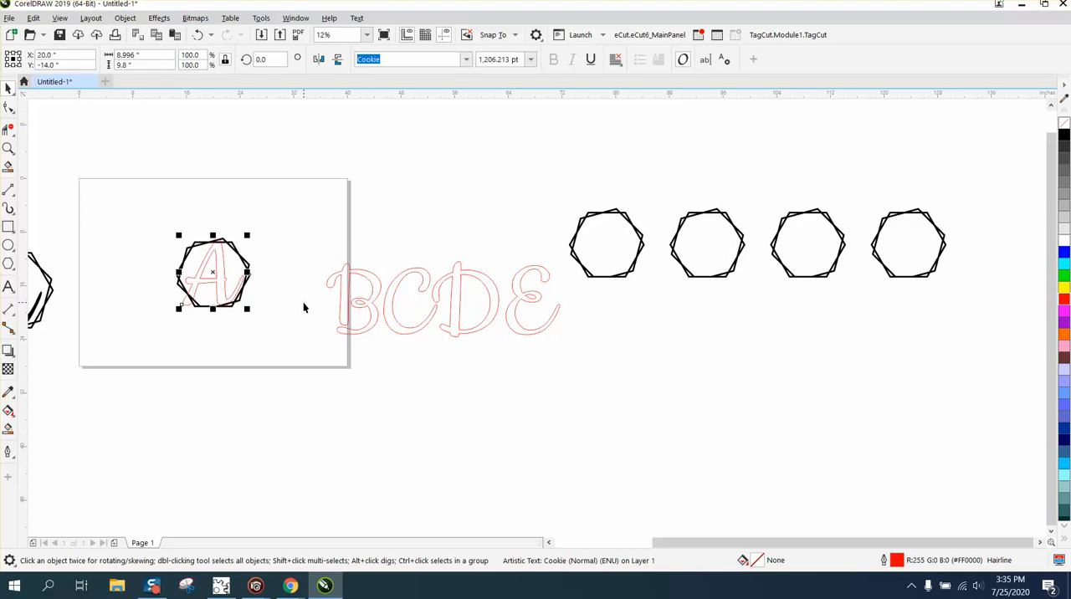
left_click(8, 148)
left_click_drag(160, 210, 320, 344)
left_click(9, 88)
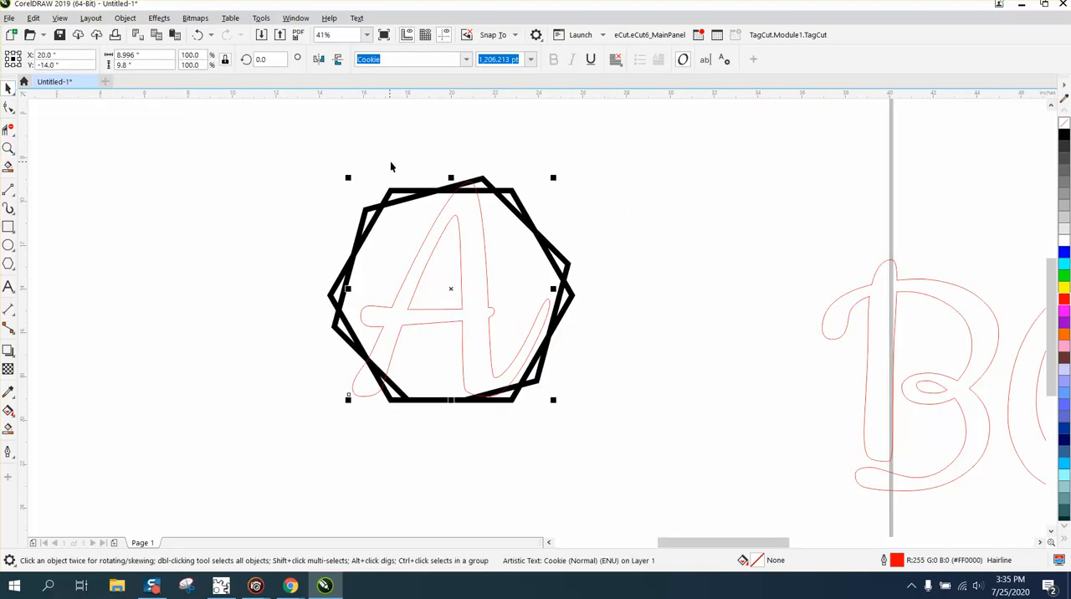
key("ctrl+z")
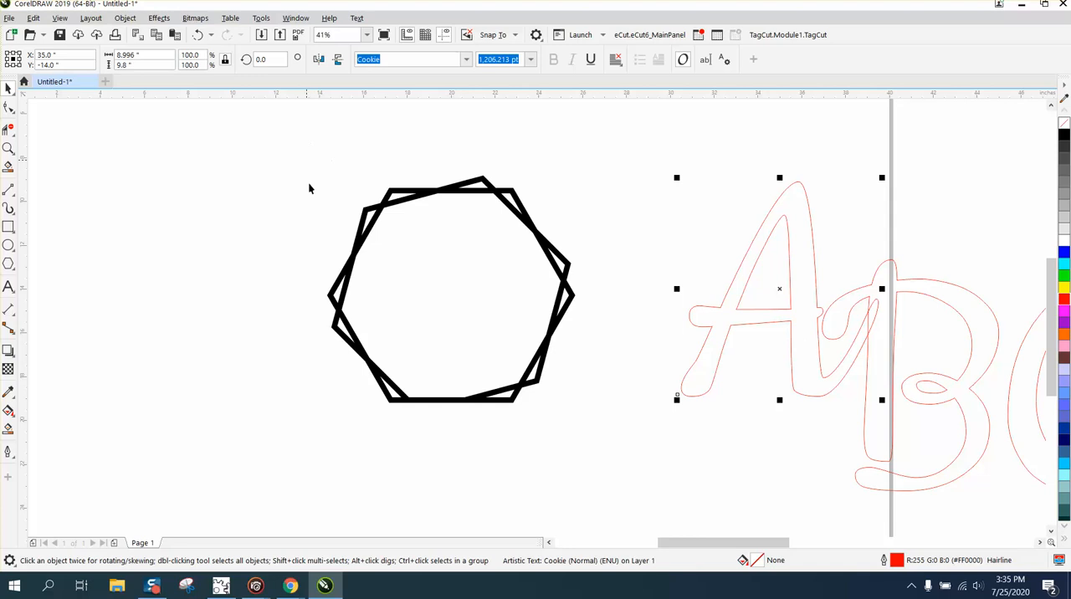
Give the page frame no fill and a red hairline outline, and center the letter A on the page inside it.
left_click_drag(306, 159, 614, 433)
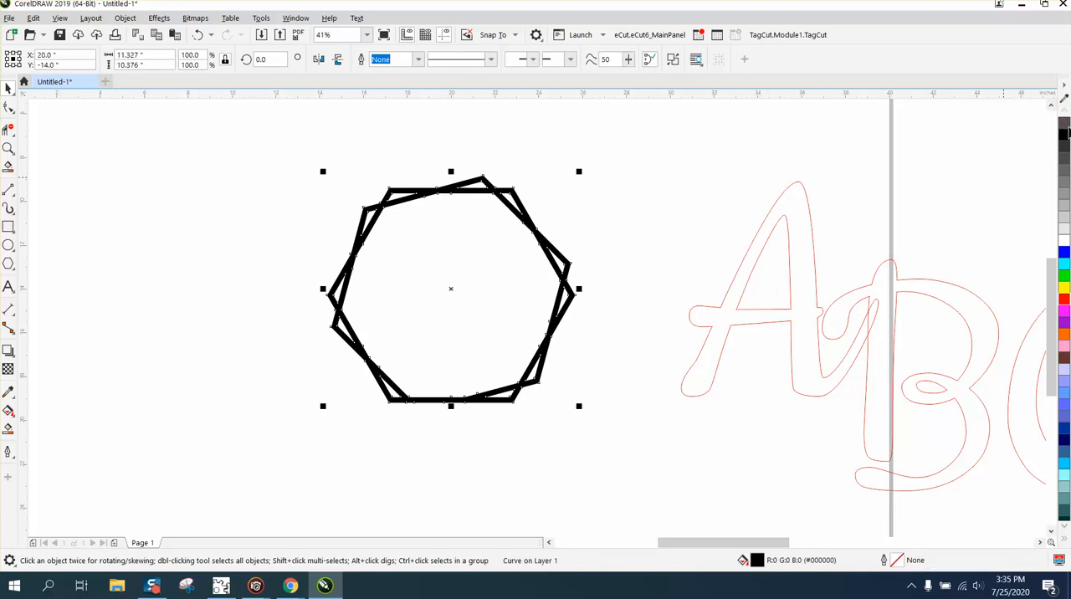
left_click(1064, 123)
right_click(1064, 297)
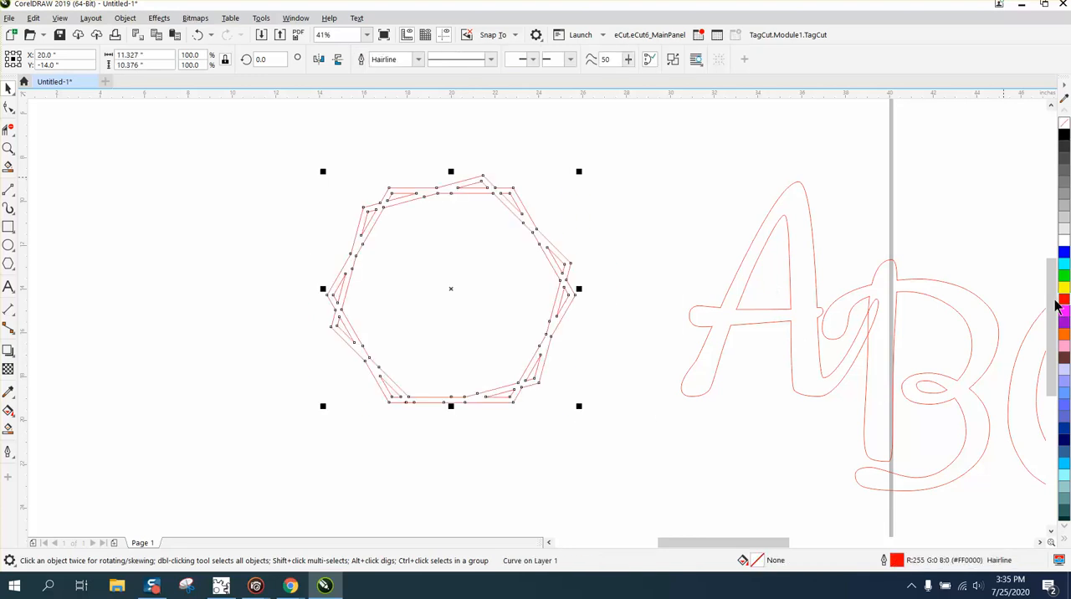
left_click(725, 323)
key("p")
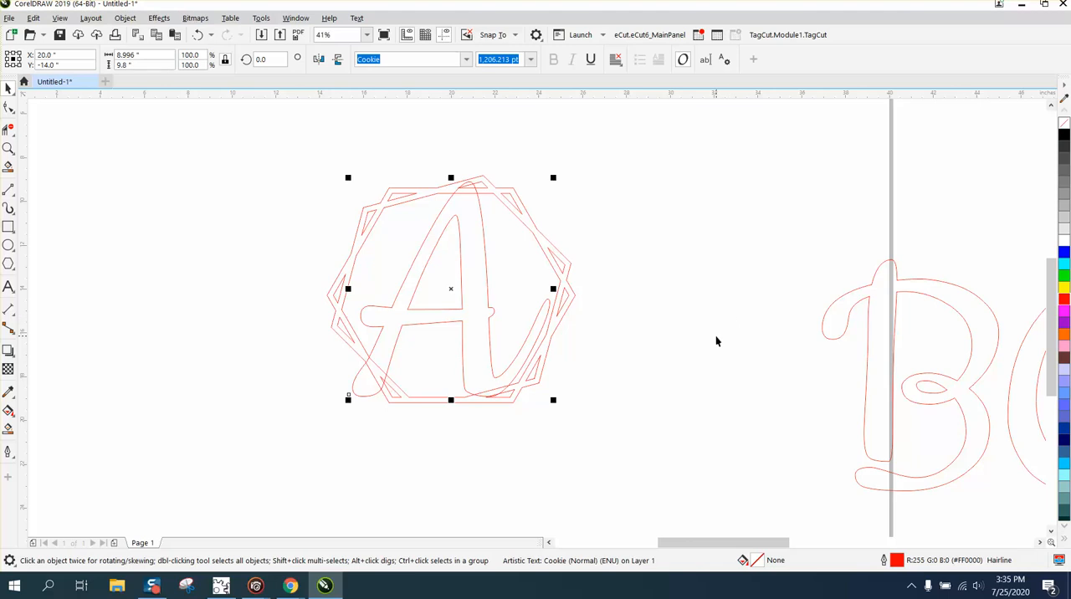
Weld the letter A to its frame and move the combined design to the page's upper-left corner.
left_click_drag(299, 139, 689, 454)
left_click(378, 62)
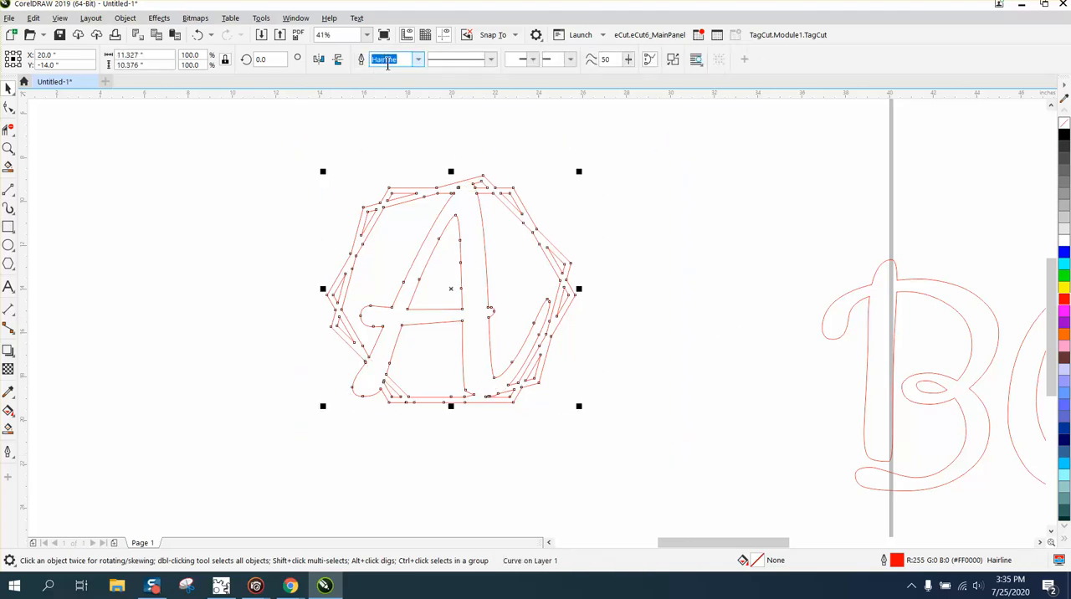
scroll(686, 218, "down", 2)
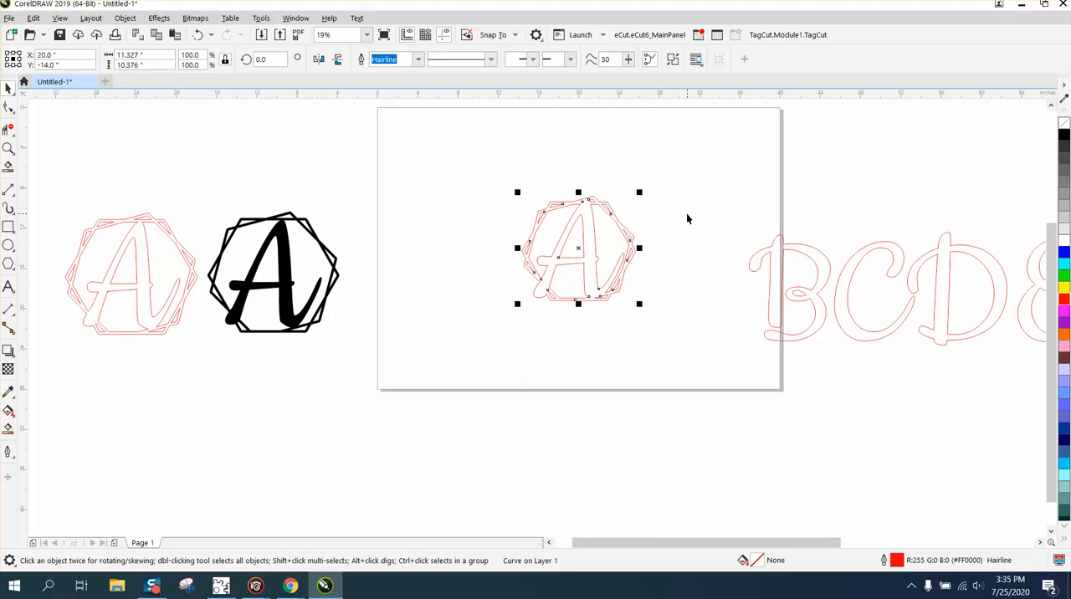
left_click_drag(578, 259, 383, 180)
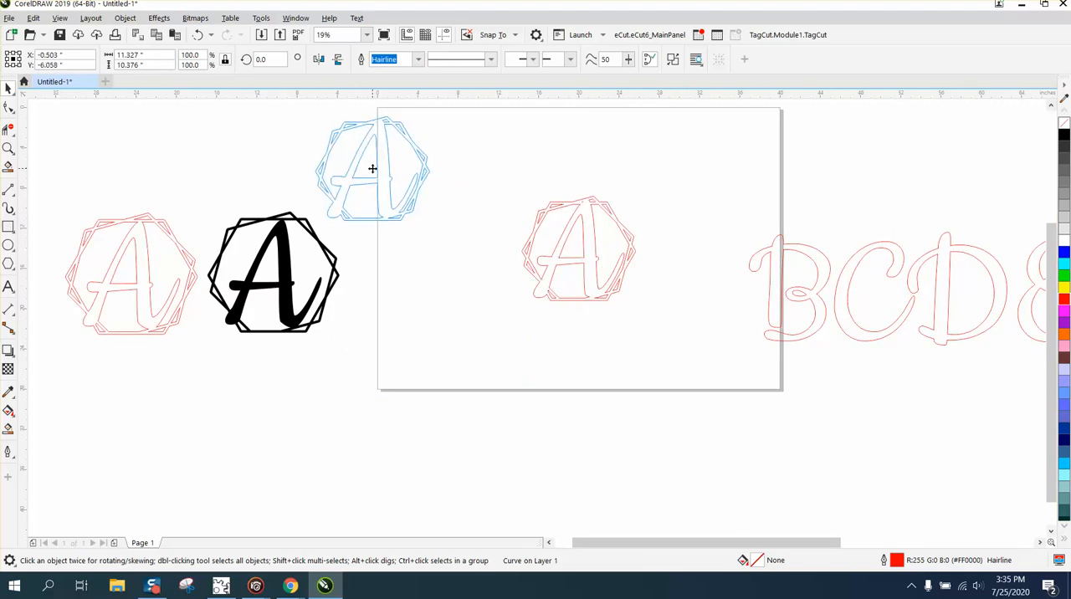
Give the three off-page frames nearest the page no fill and a red hairline outline.
scroll(528, 207, "down", 2)
left_click_drag(809, 161, 1034, 259)
right_click(1064, 131)
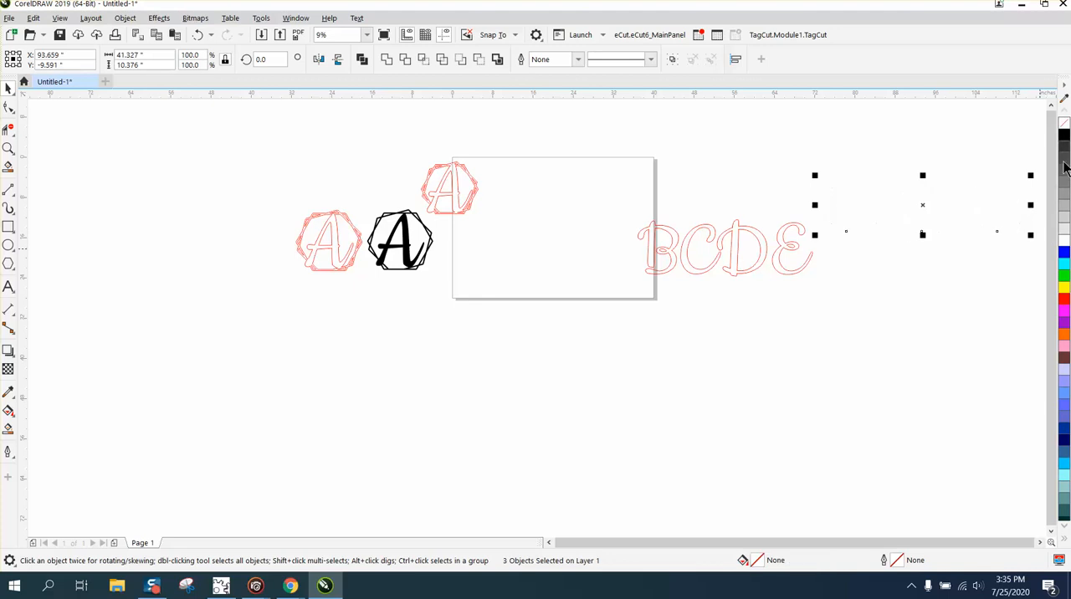
right_click(1064, 299)
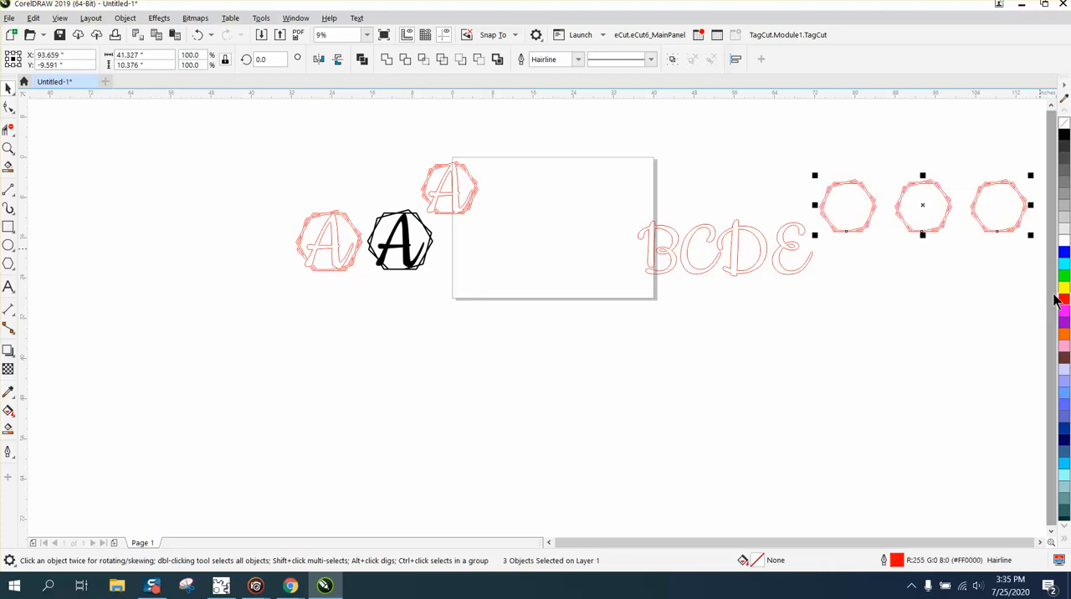
left_click(857, 242)
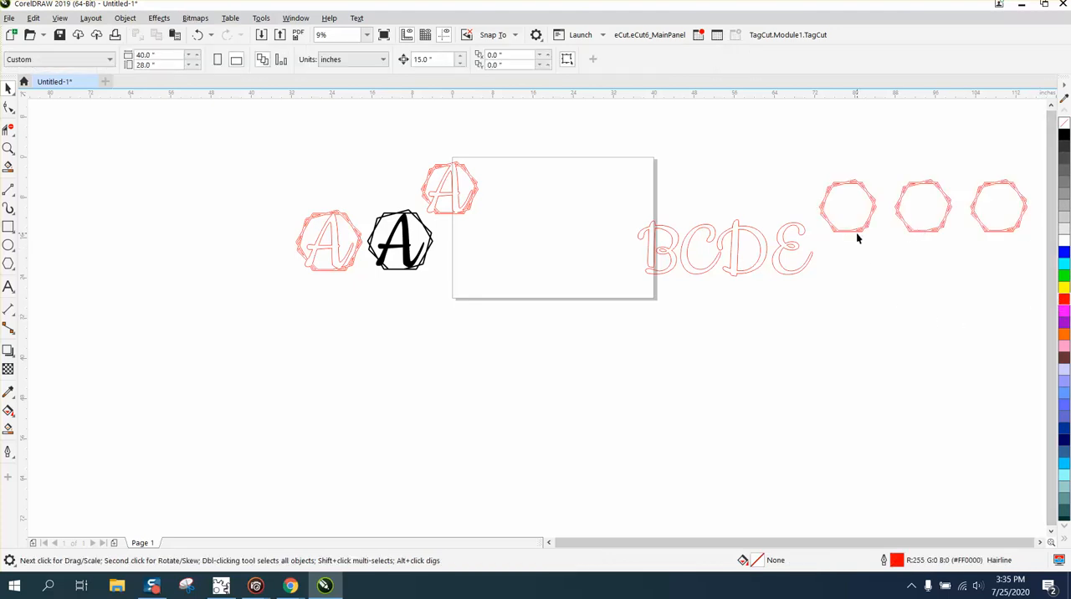
Center the nearest off-page frame on the page and center the letter B inside it.
left_click(860, 235)
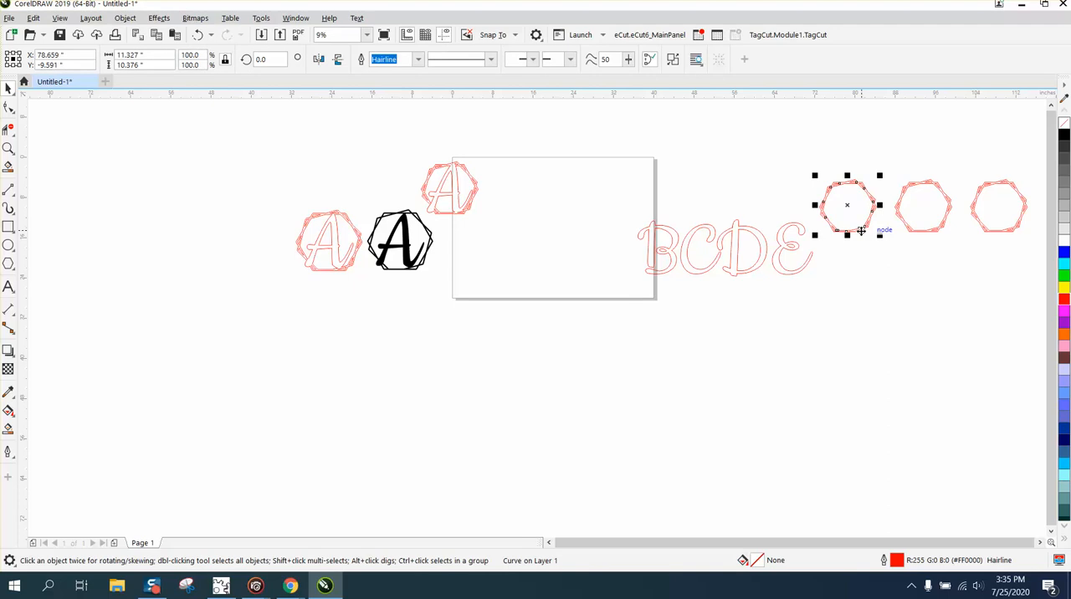
key("p")
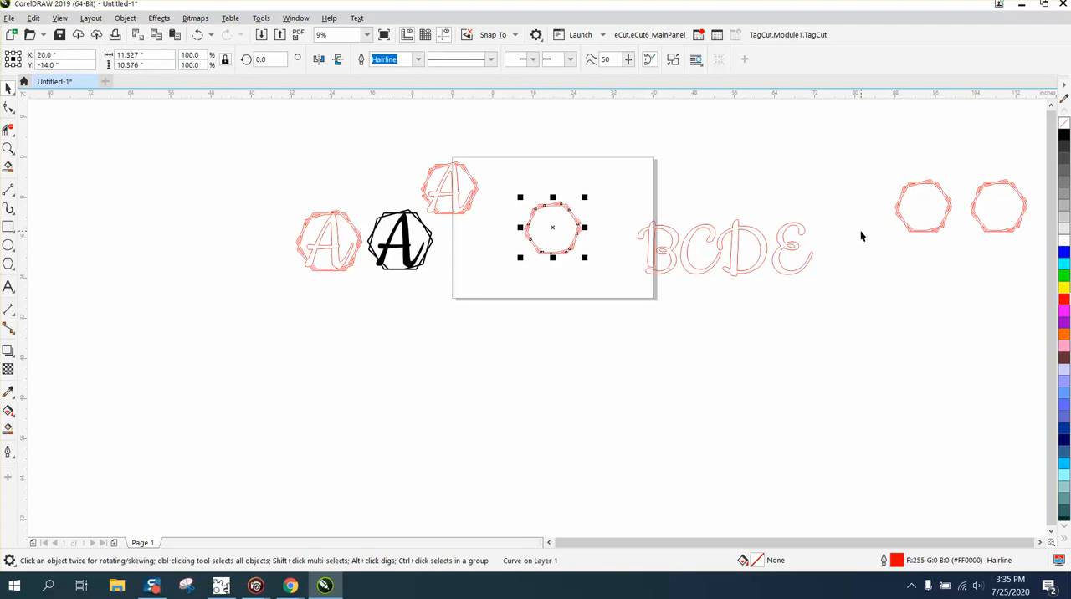
left_click(671, 232)
key("p")
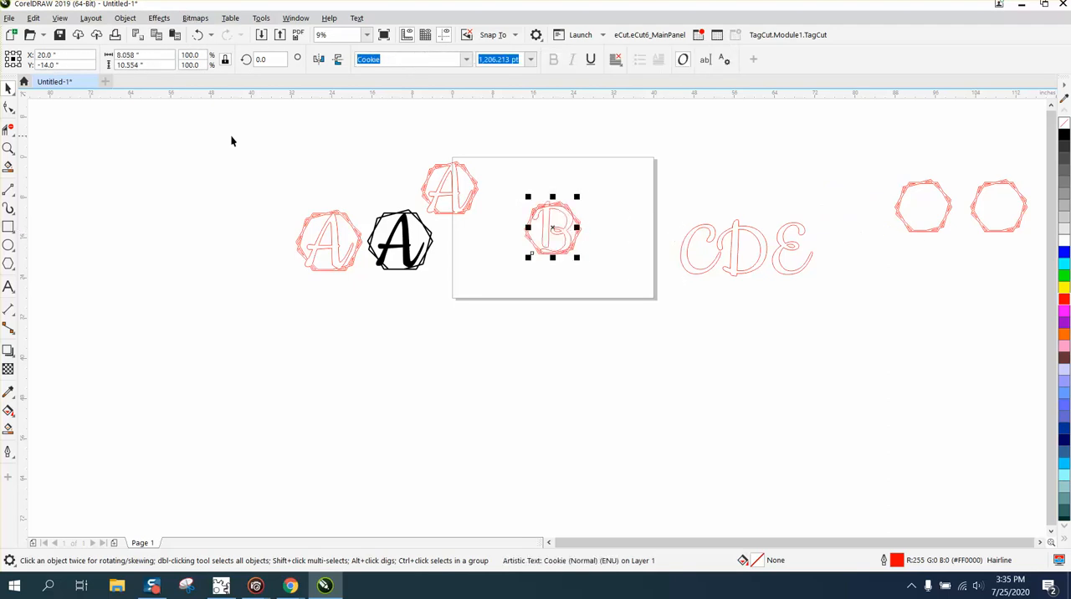
Shrink the letter B about its center to about 1,100 pt to fit the frame.
left_click(7, 148)
left_click_drag(506, 163, 640, 303)
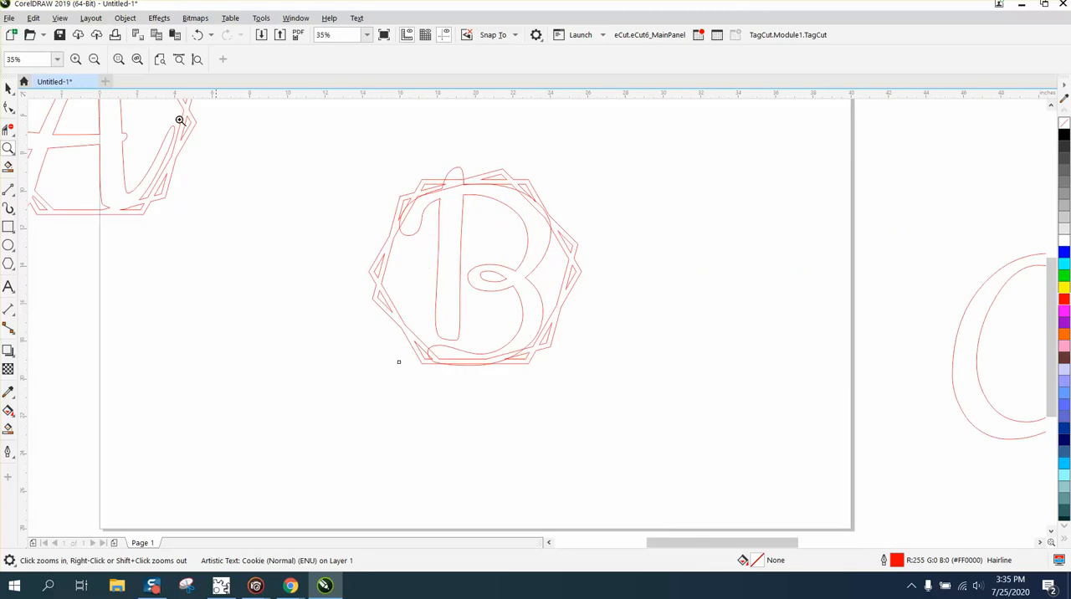
left_click(8, 88)
left_click_drag(552, 162, 547, 179)
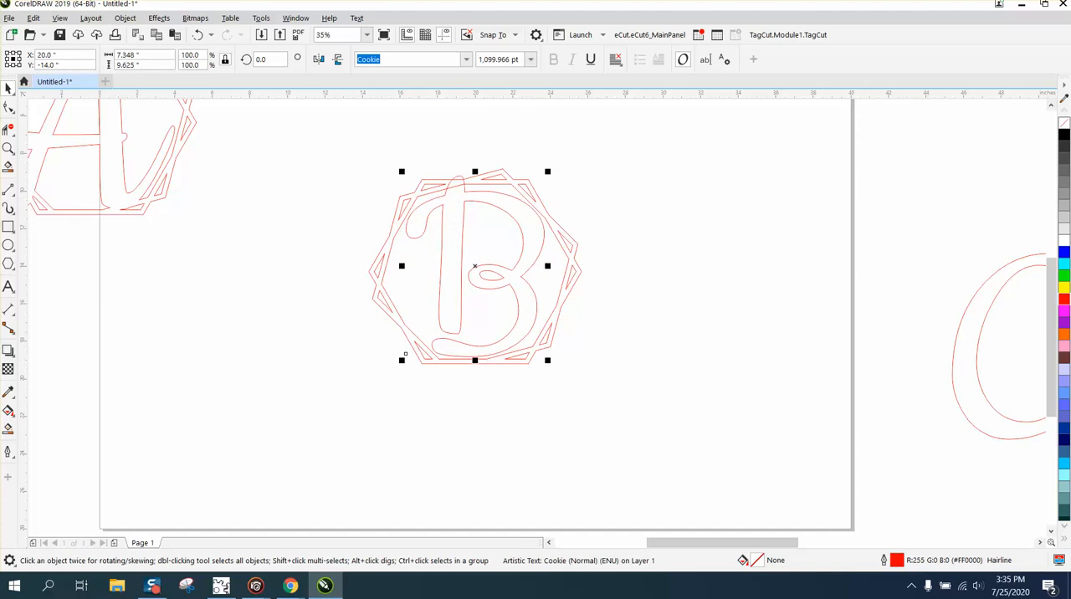
Convert the letter B to curves.
left_click(8, 148)
left_click_drag(311, 259, 675, 454)
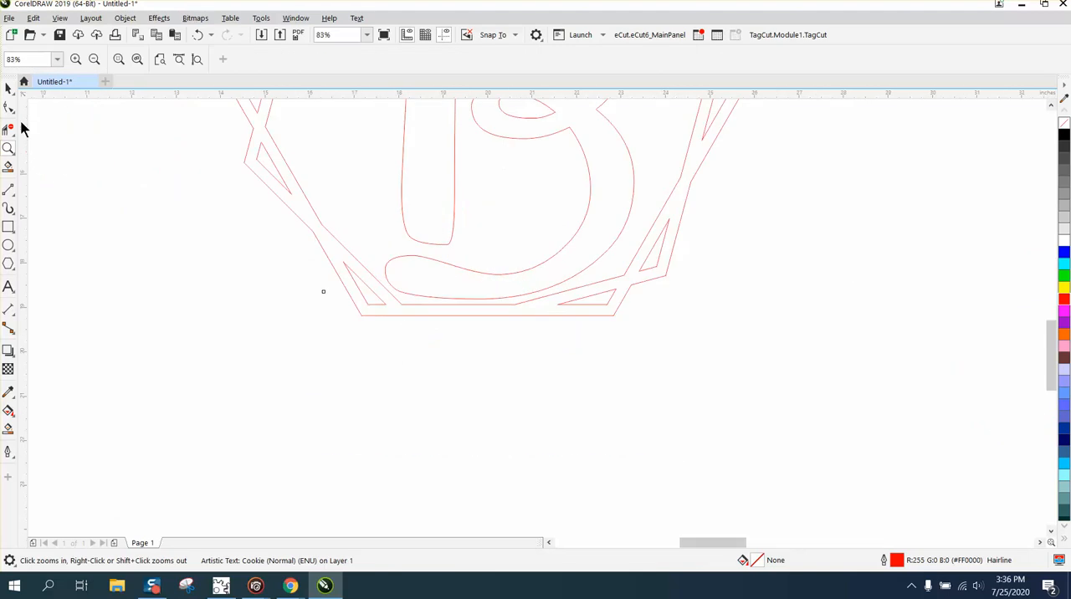
left_click(8, 107)
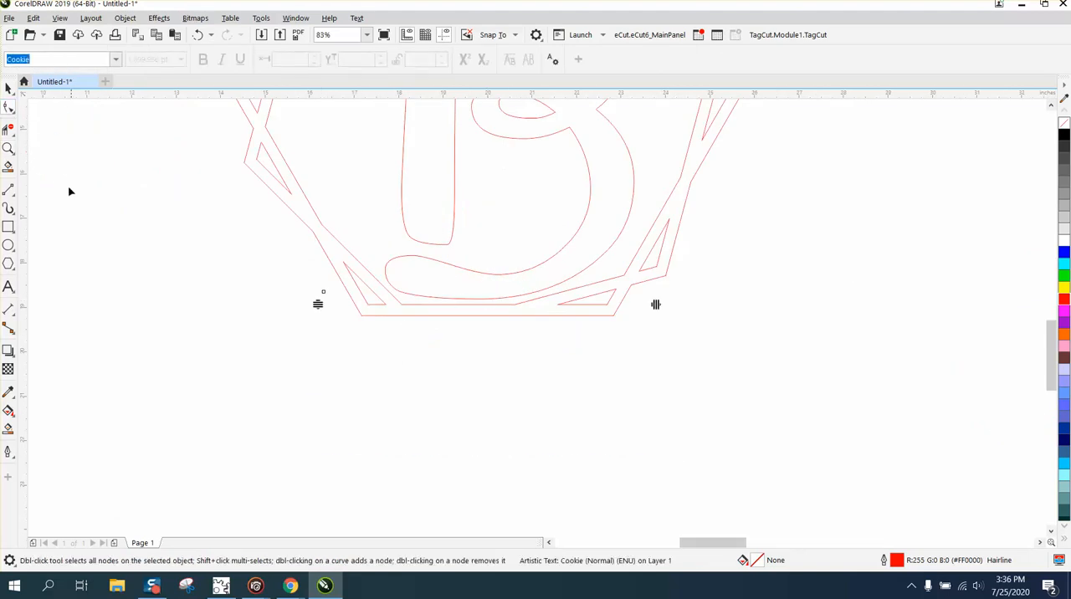
left_click(8, 88)
left_click(450, 240)
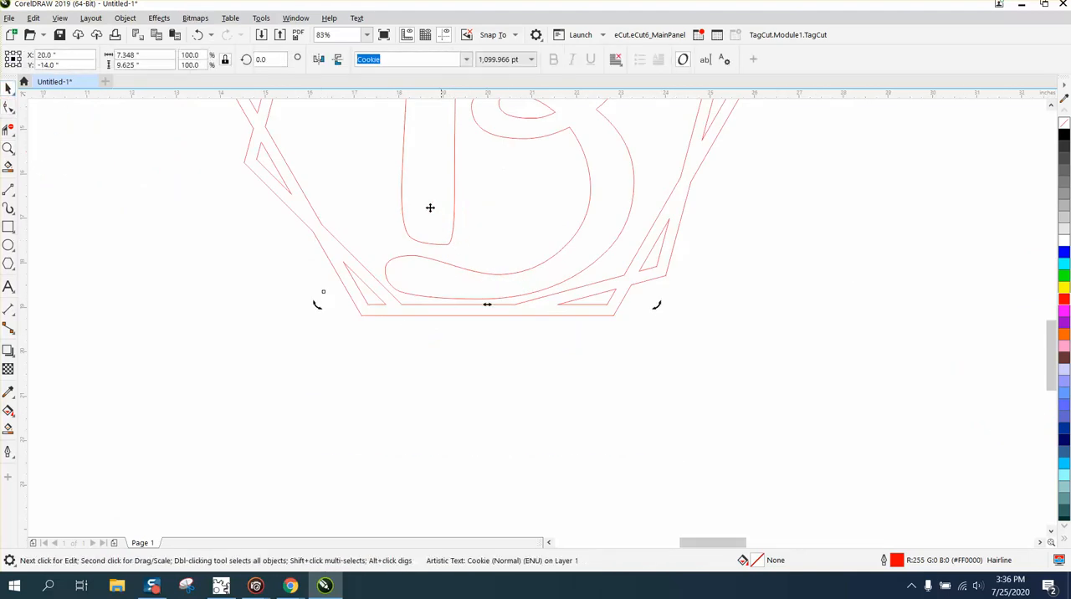
left_click(125, 18)
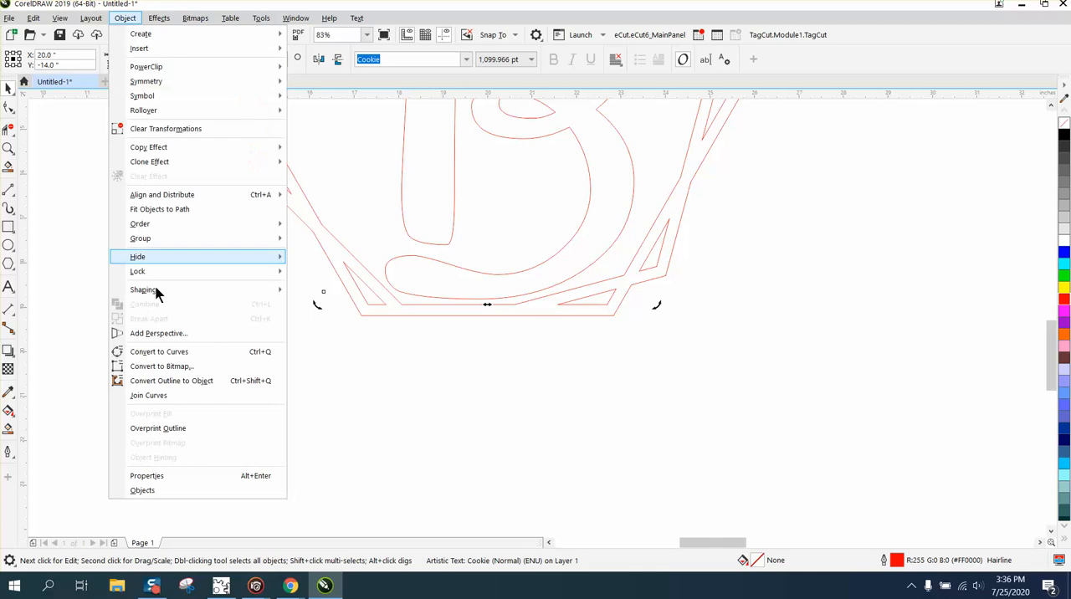
left_click(166, 351)
Reshape the bottom of the letter B by pulling its lowest node down to overlap the frame's bottom edge.
left_click(7, 107)
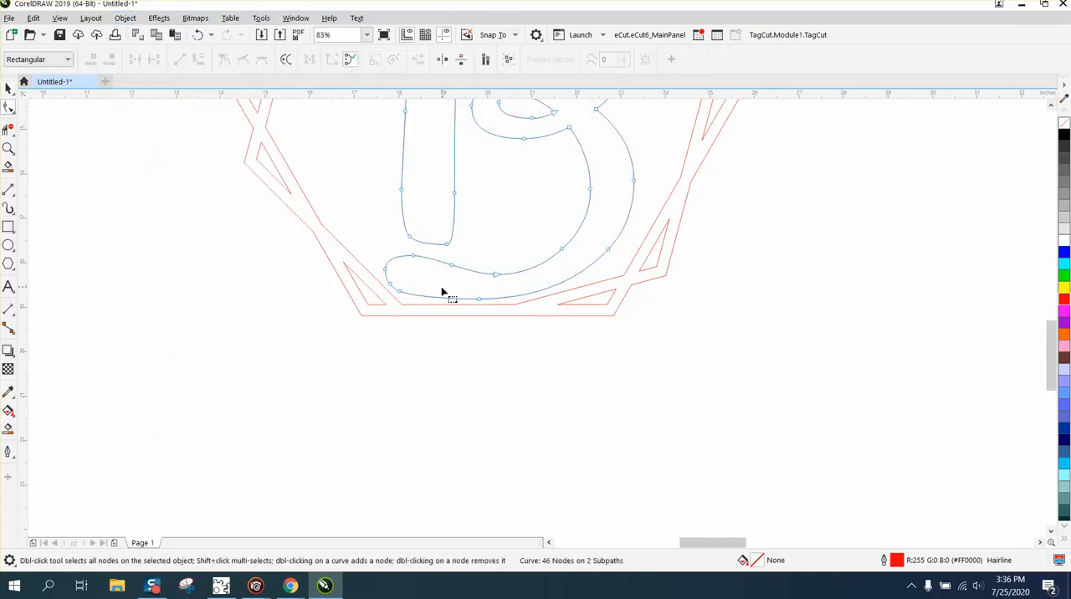
left_click_drag(479, 298, 480, 307)
scroll(527, 373, "down", 2)
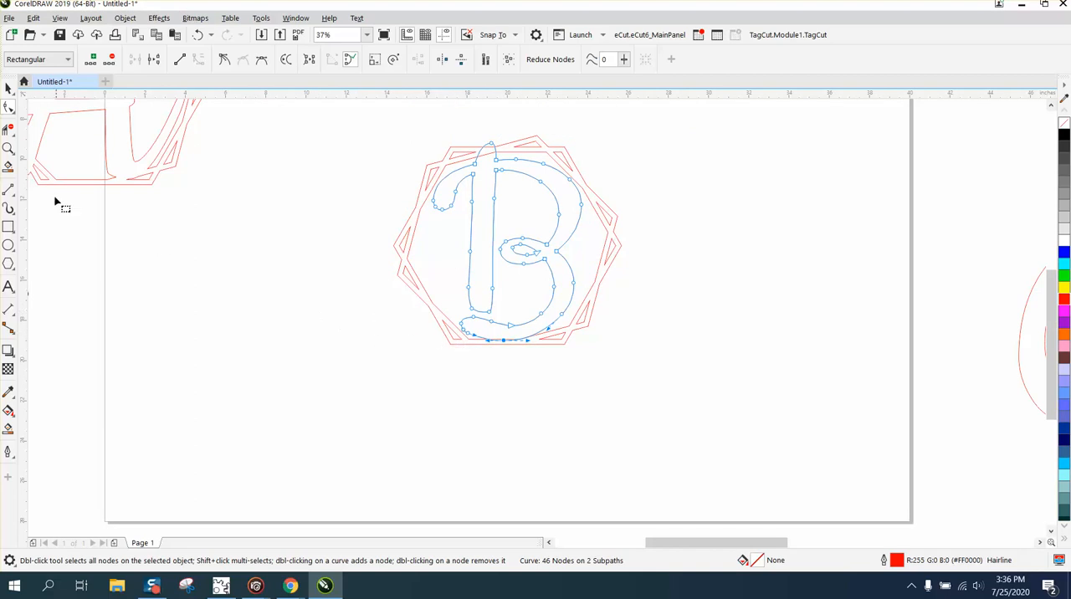
Move the nodes at the base of the B's stem down so the stem overlaps the letter's lower stroke.
left_click(11, 150)
left_click(9, 149)
left_click_drag(397, 279, 549, 356)
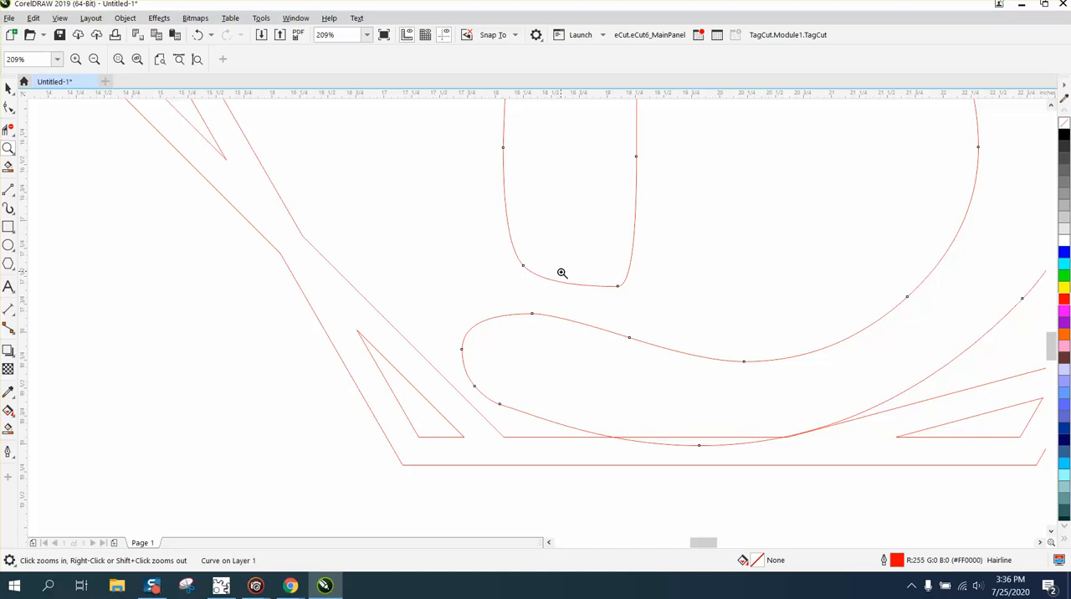
left_click(7, 109)
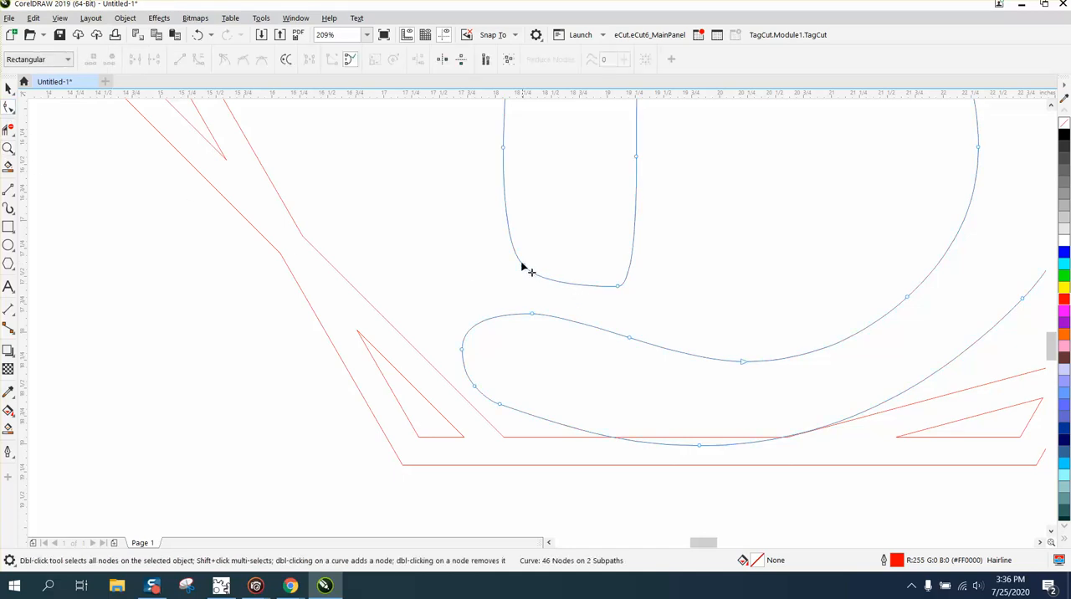
left_click_drag(507, 257, 626, 340)
scroll(230, 305, "down", 3)
scroll(230, 306, "down", 1)
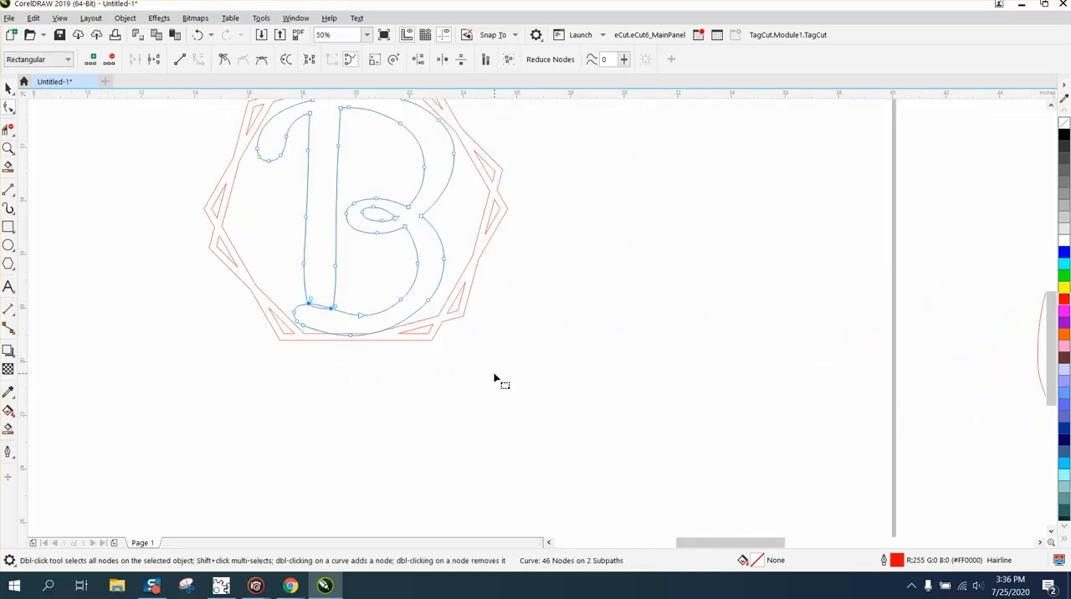
scroll(499, 377, "down", 1)
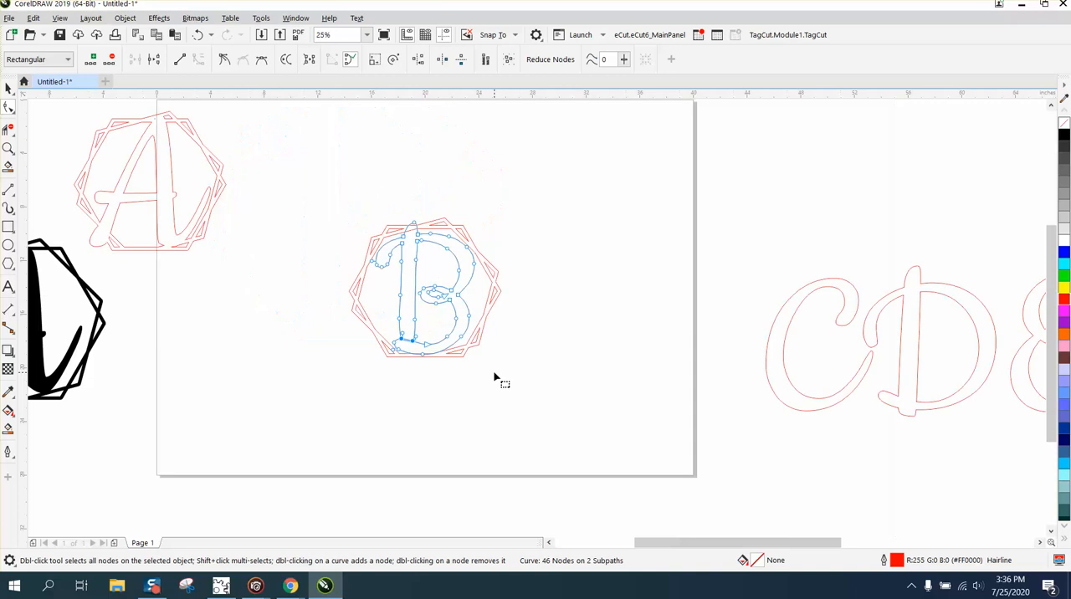
Weld the letter B and its surrounding frame into one curve.
left_click(7, 88)
left_click_drag(335, 176, 585, 407)
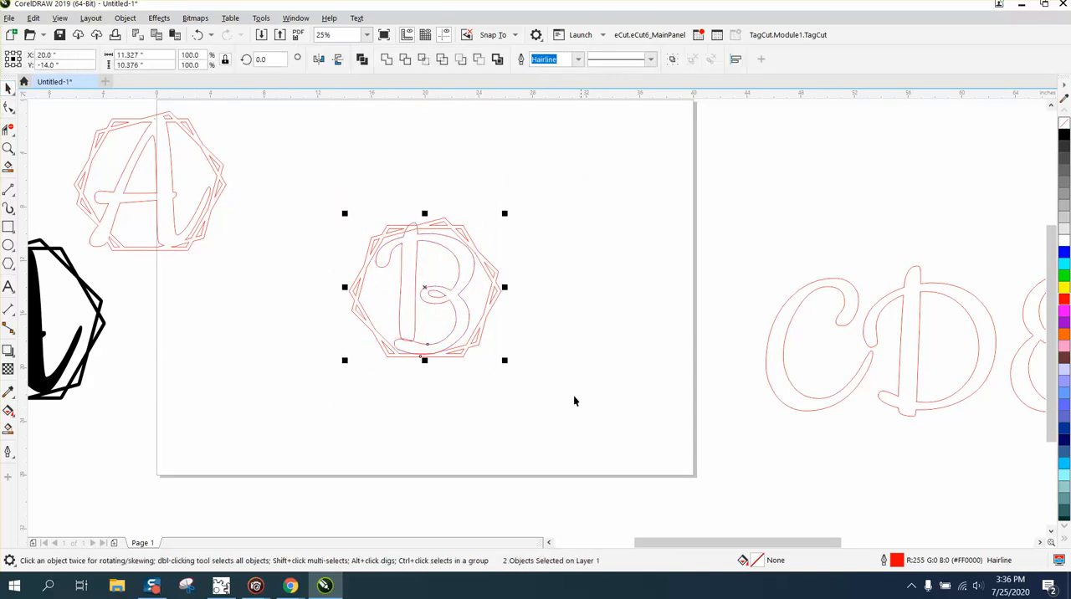
left_click(387, 59)
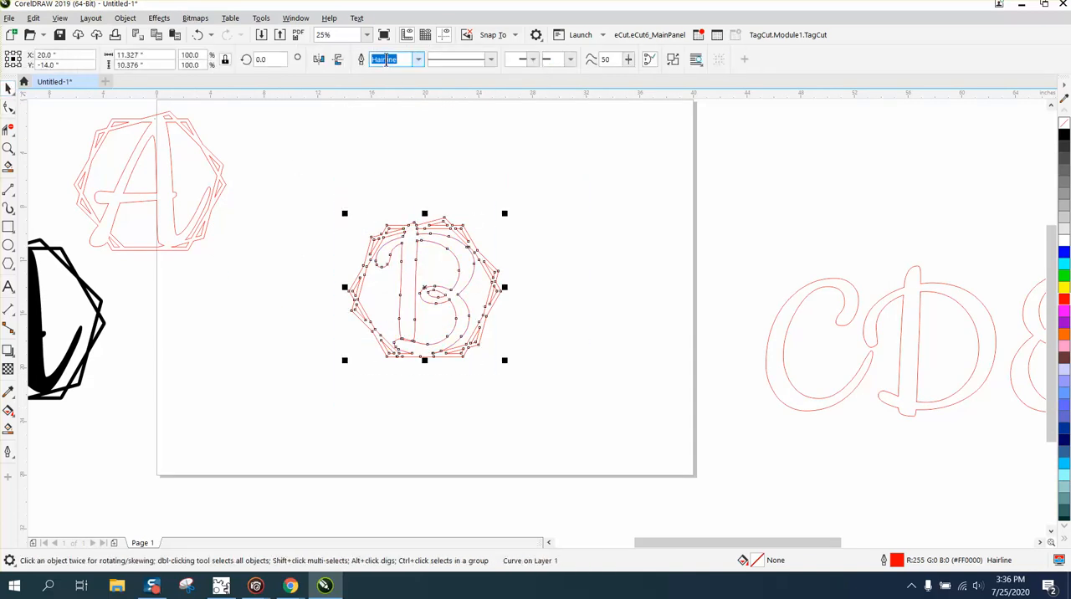
left_click(517, 159)
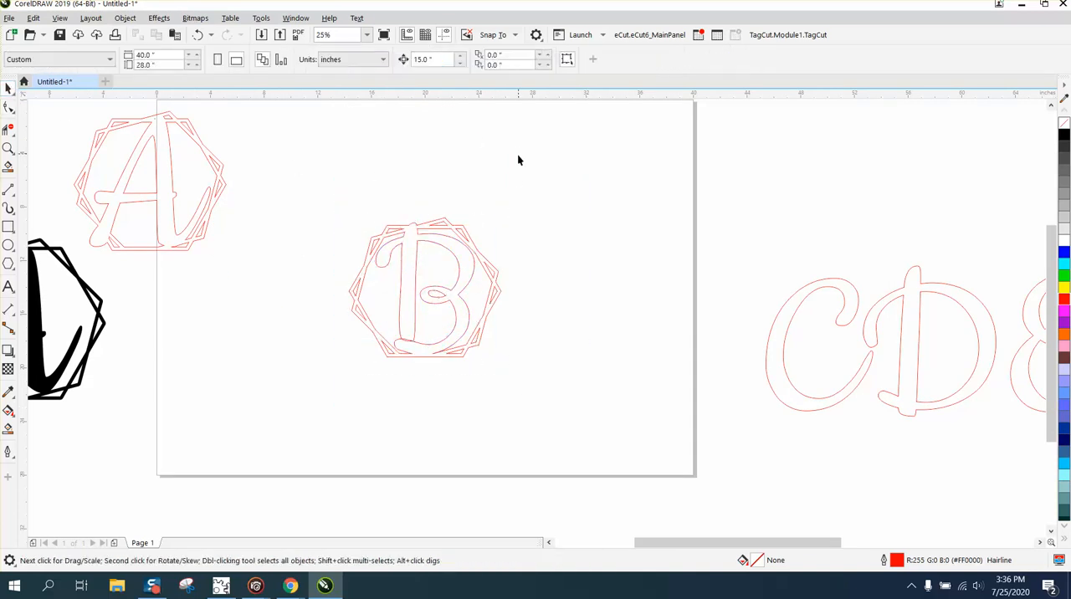
Delete the overlapping line segment at the base of the B's stem with the Virtual Segment Delete tool.
left_click(7, 428)
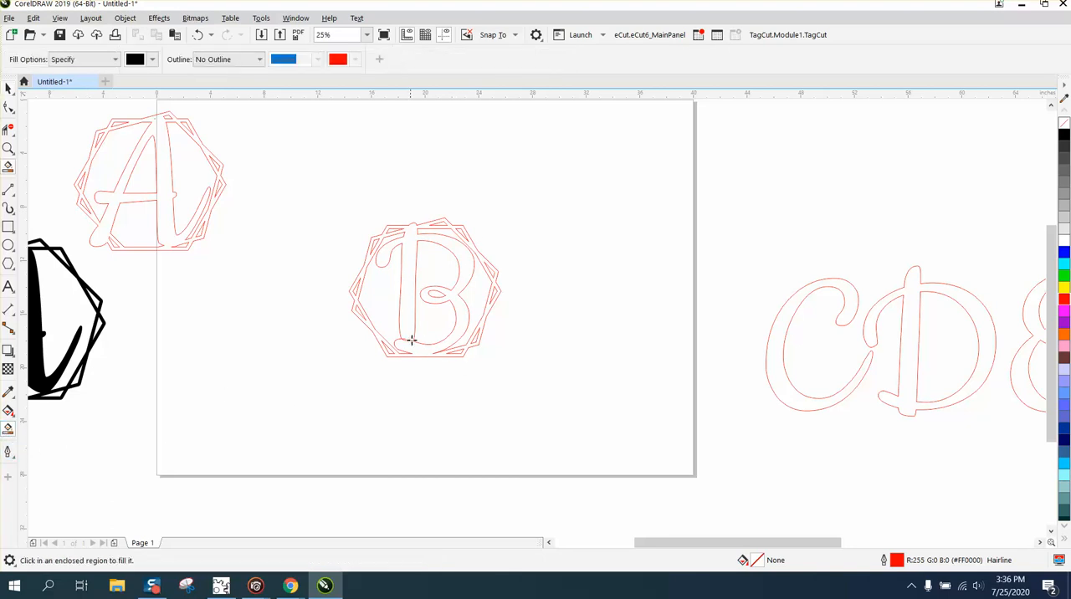
left_click(7, 148)
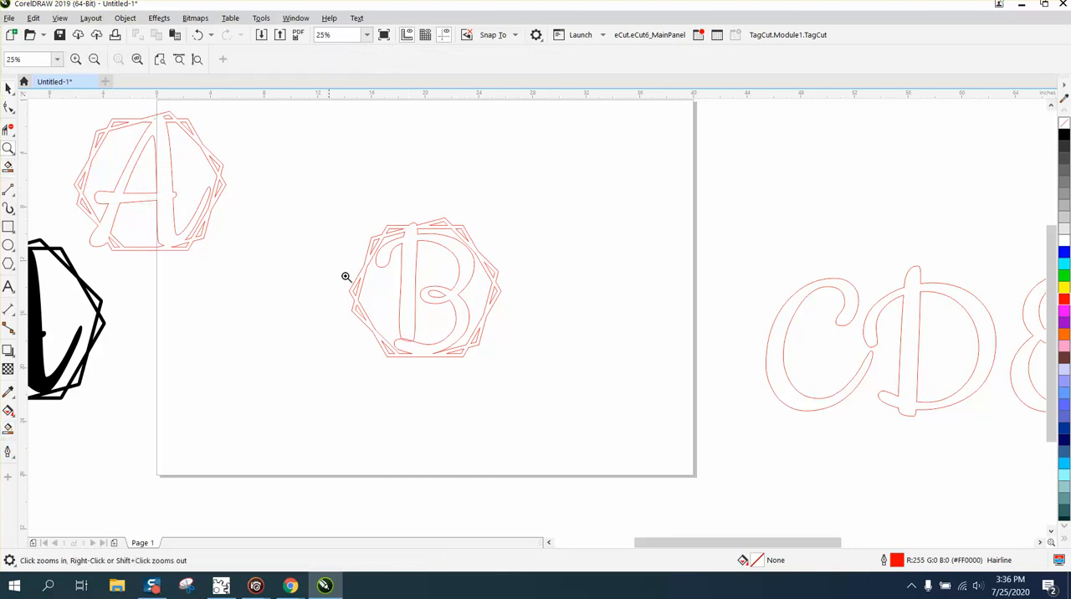
left_click_drag(347, 277, 536, 424)
left_click(8, 130)
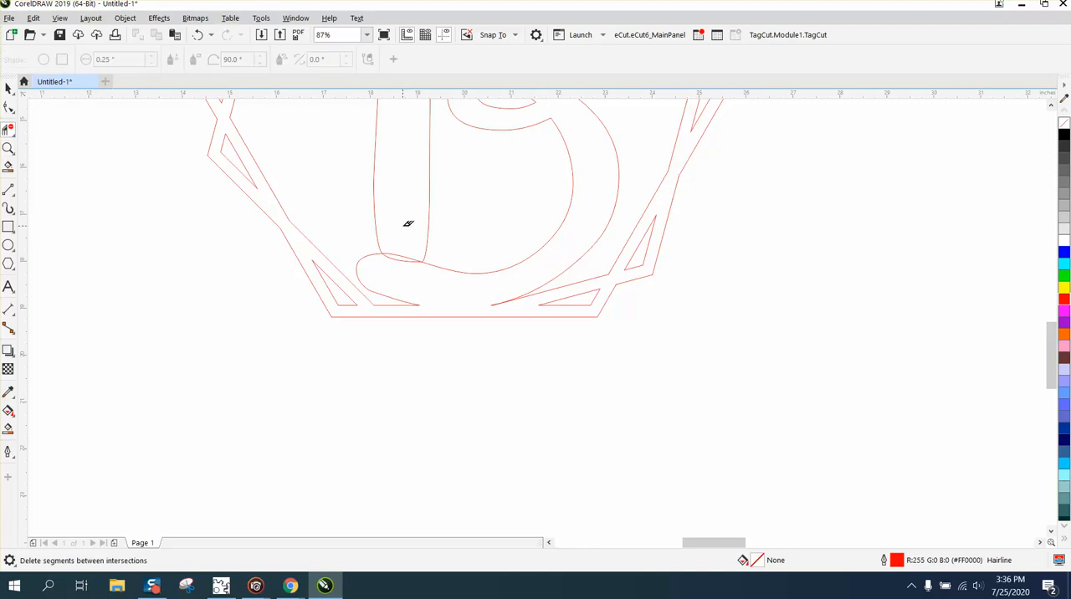
left_click(403, 261)
key("F4")
left_click(8, 88)
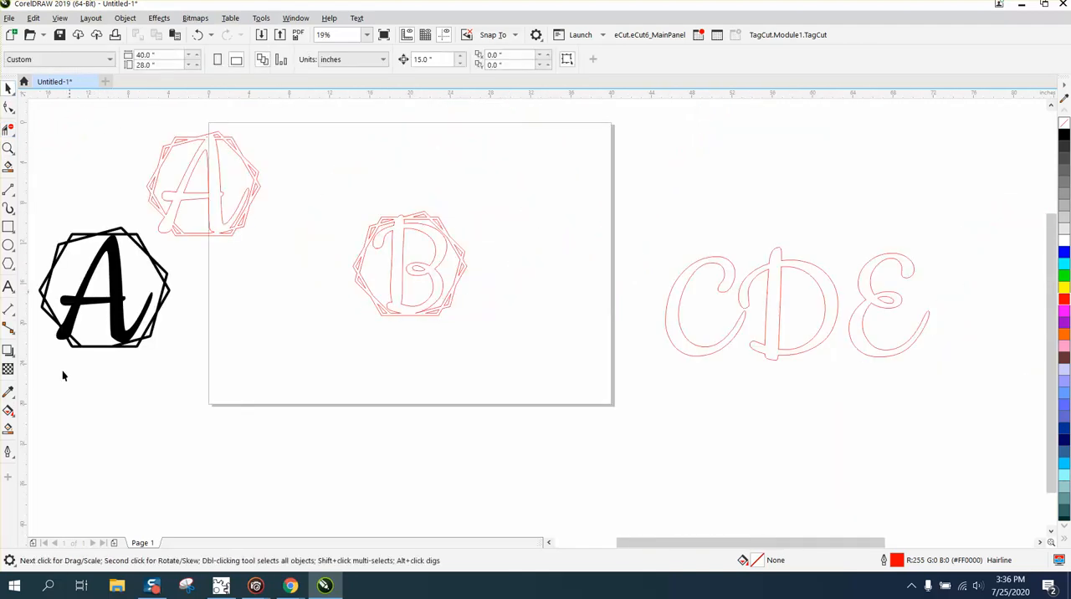
Smart Fill the B design, nudge the new shape 15 inches right, and give it no fill and a red outline.
left_click(8, 429)
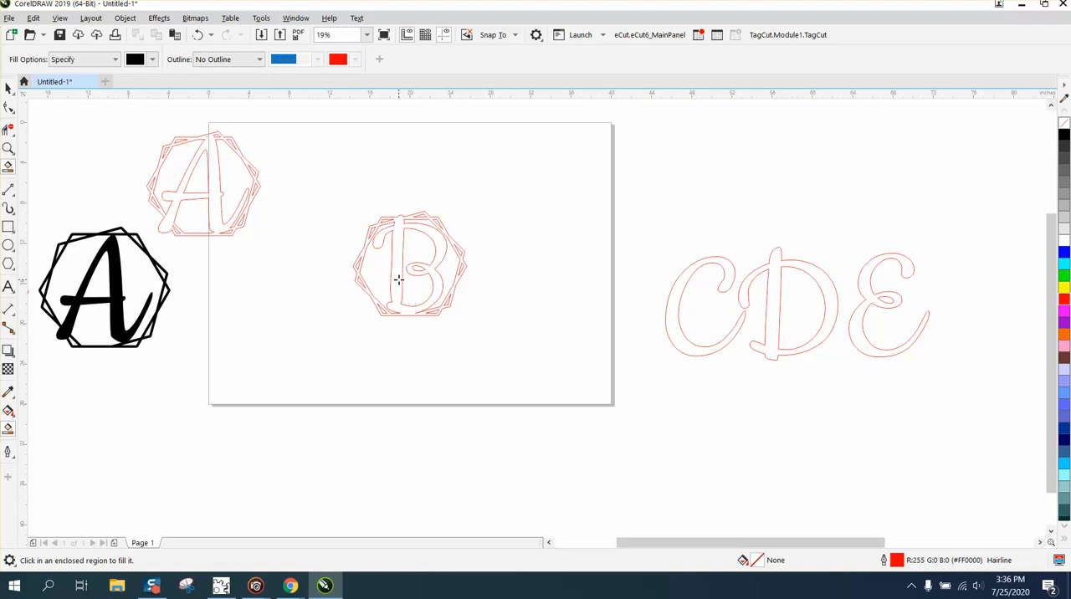
left_click(397, 279)
key("Right")
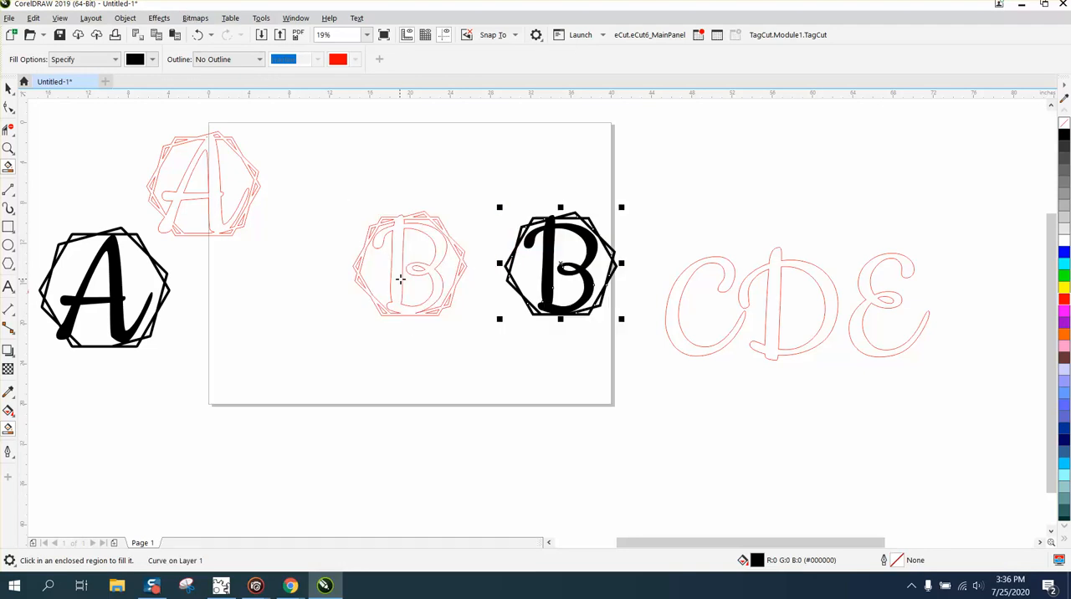
left_click(1063, 123)
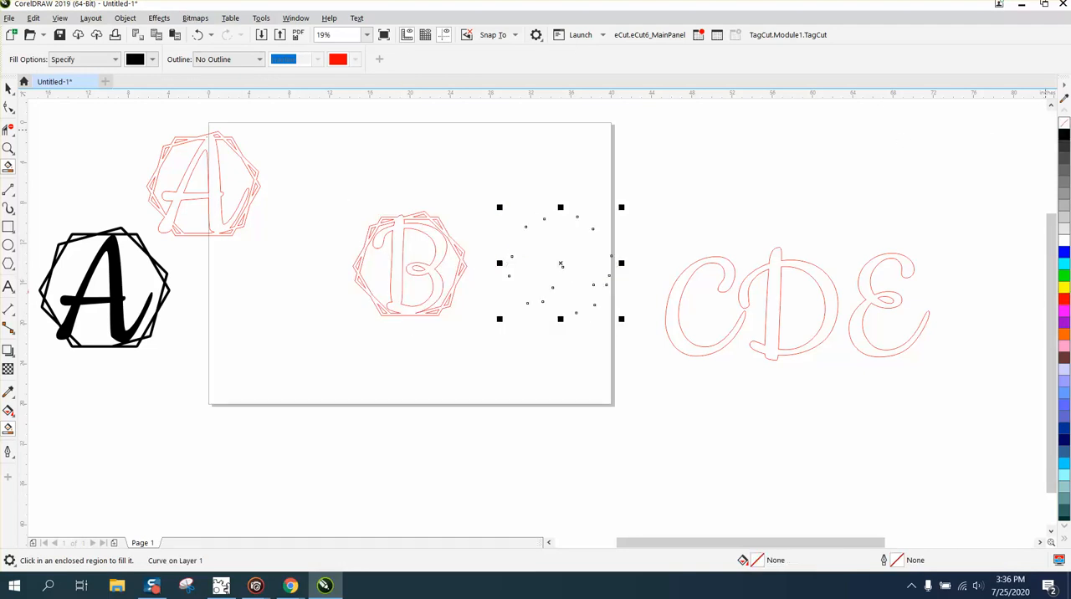
right_click(1062, 303)
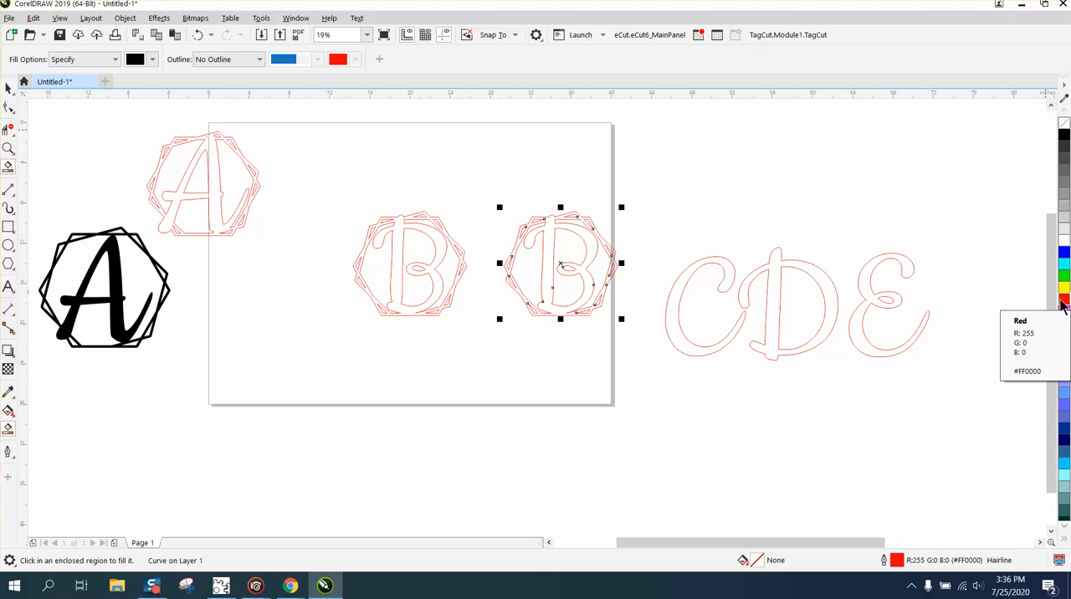
Move the new B design next to the outlined A design and delete the original B in the page center.
left_click(558, 264)
left_click(197, 35)
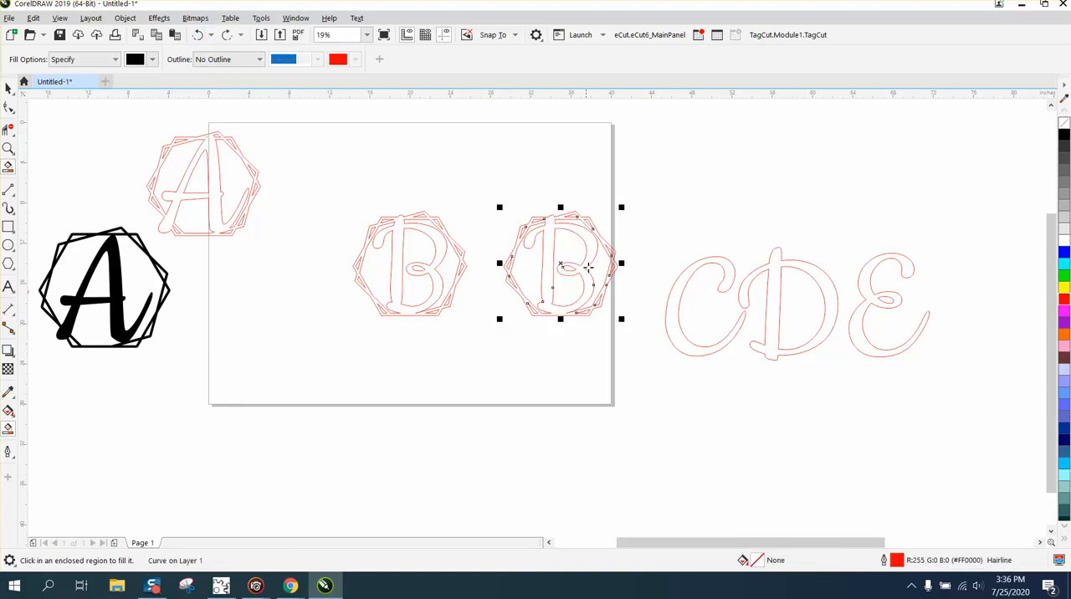
left_click(9, 89)
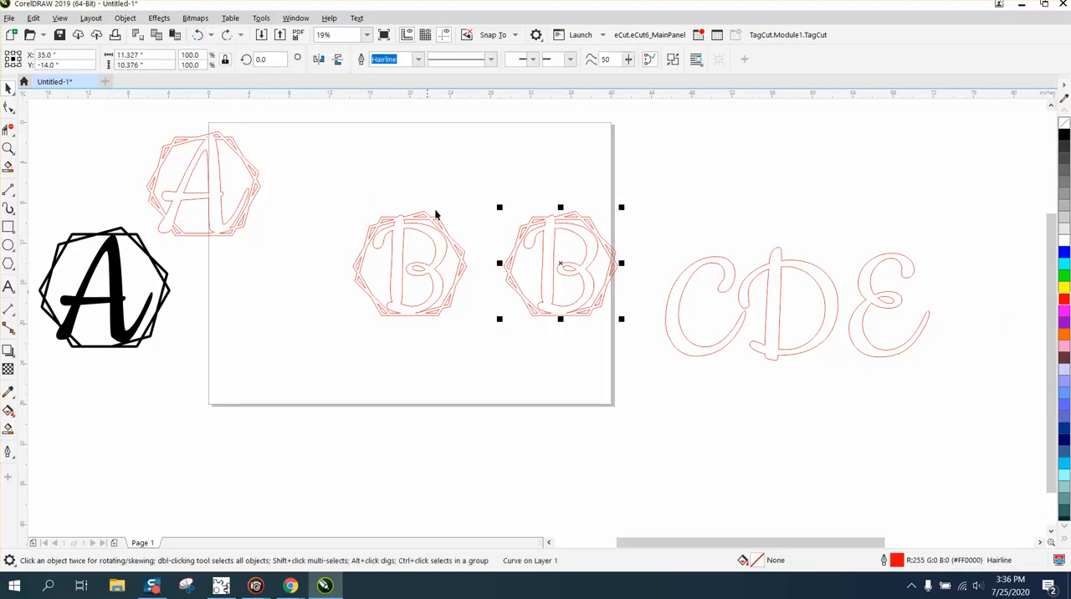
left_click_drag(561, 263, 320, 169)
left_click(422, 227)
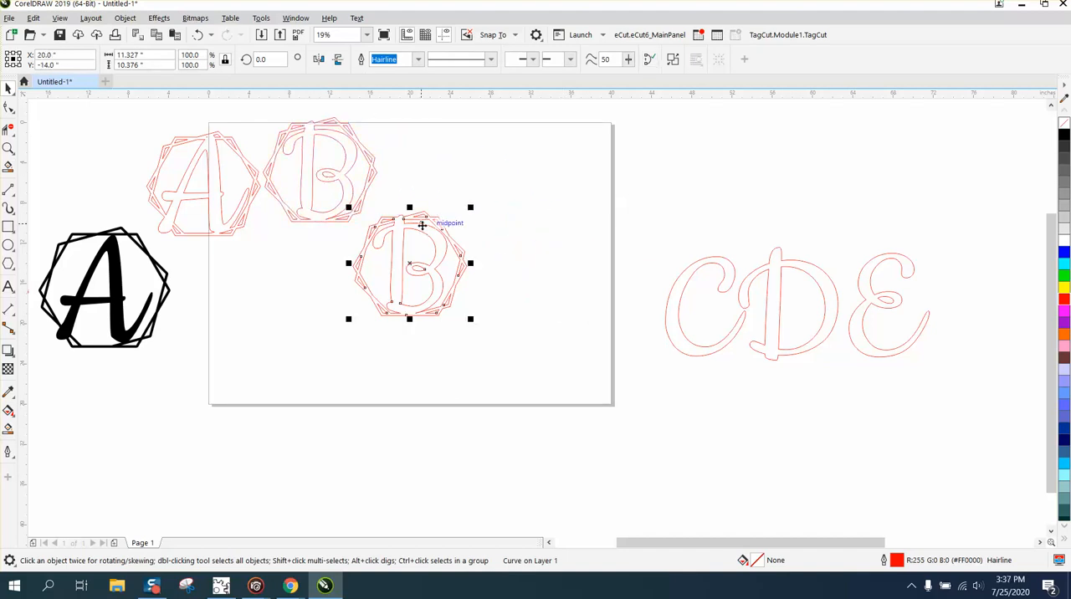
key("Delete")
Center the nearest off-page red frame on the page and center the letter C inside it.
scroll(517, 227, "down", 2)
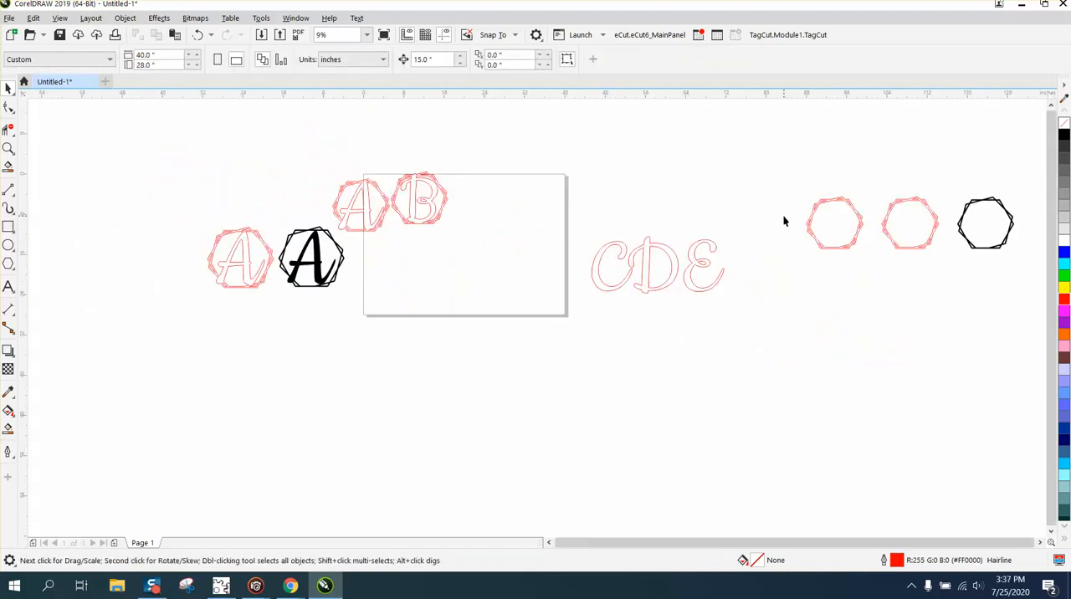
left_click(810, 223)
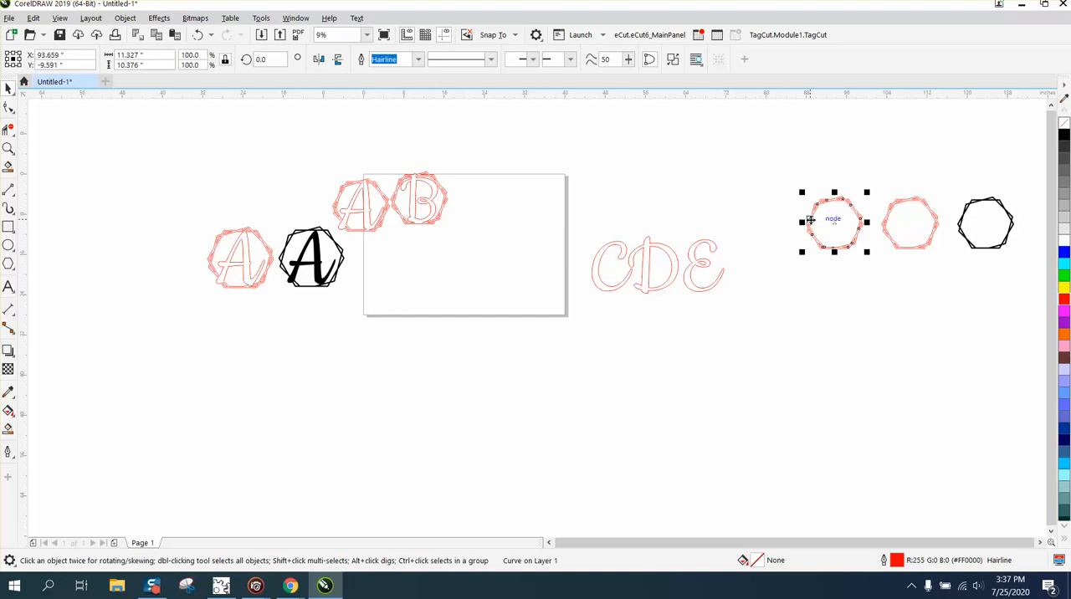
key("p")
left_click(618, 285)
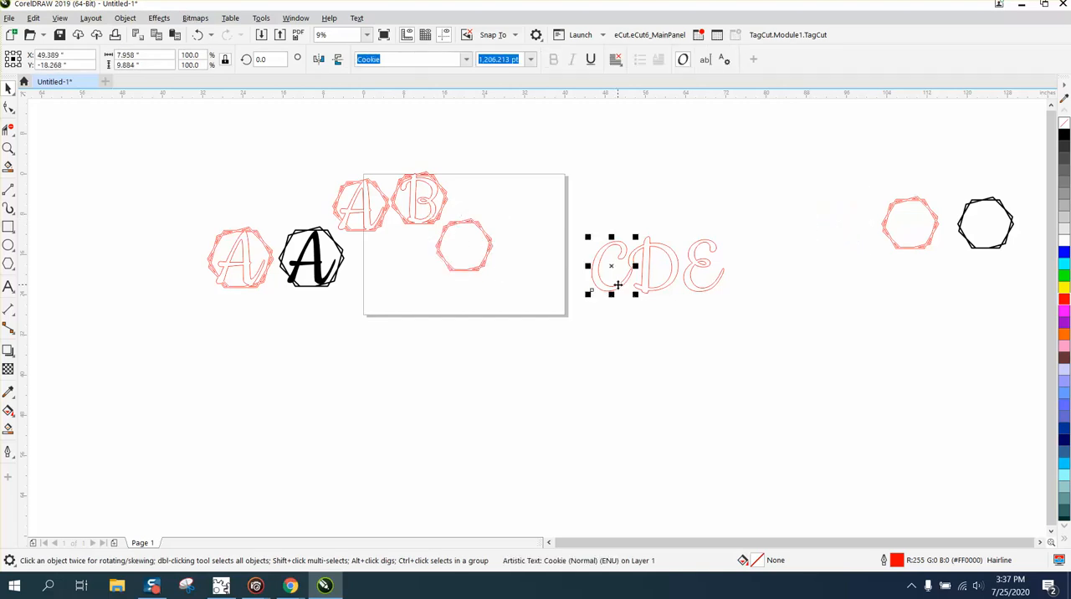
key("p")
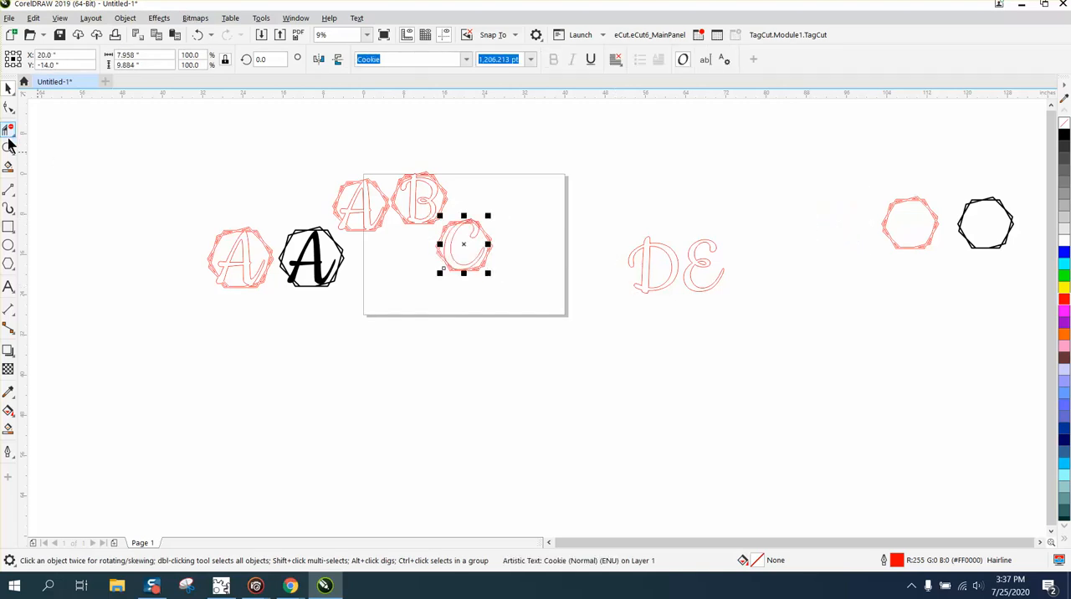
left_click_drag(413, 211, 570, 332)
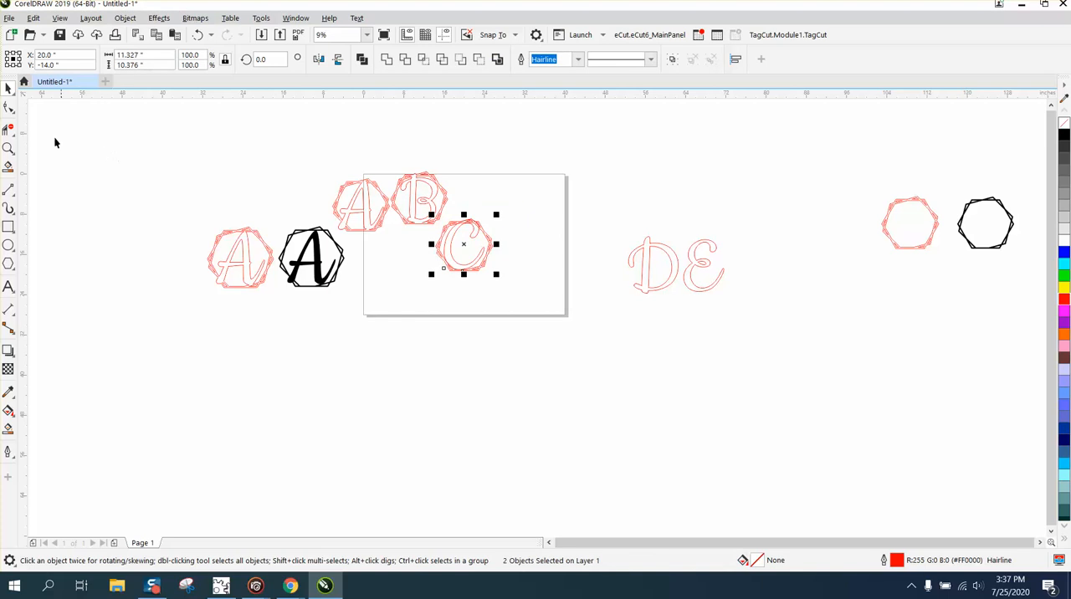
left_click(8, 148)
left_click_drag(421, 211, 574, 308)
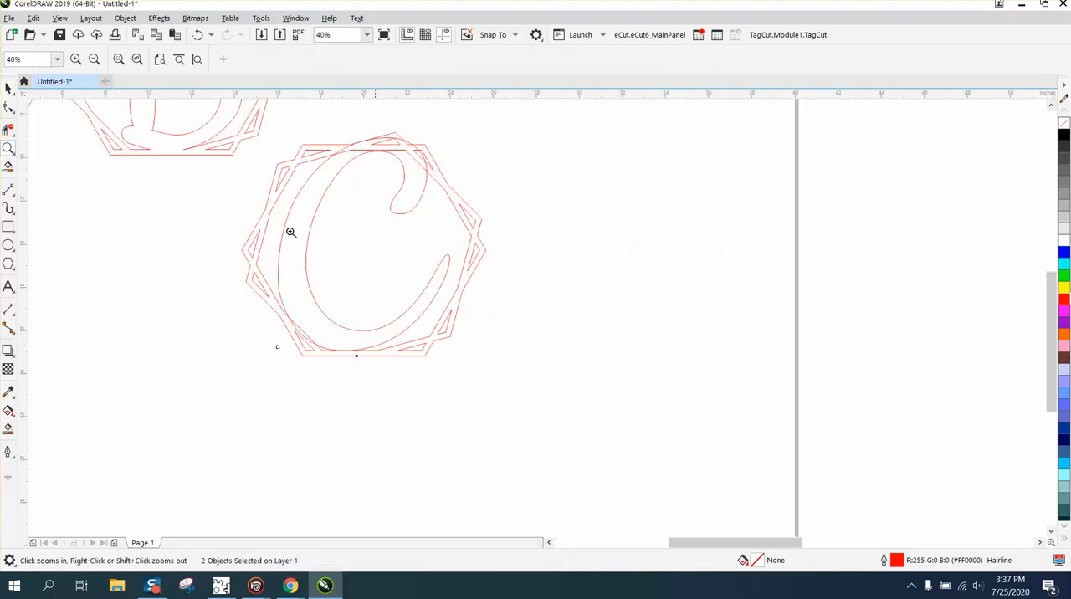
left_click(7, 88)
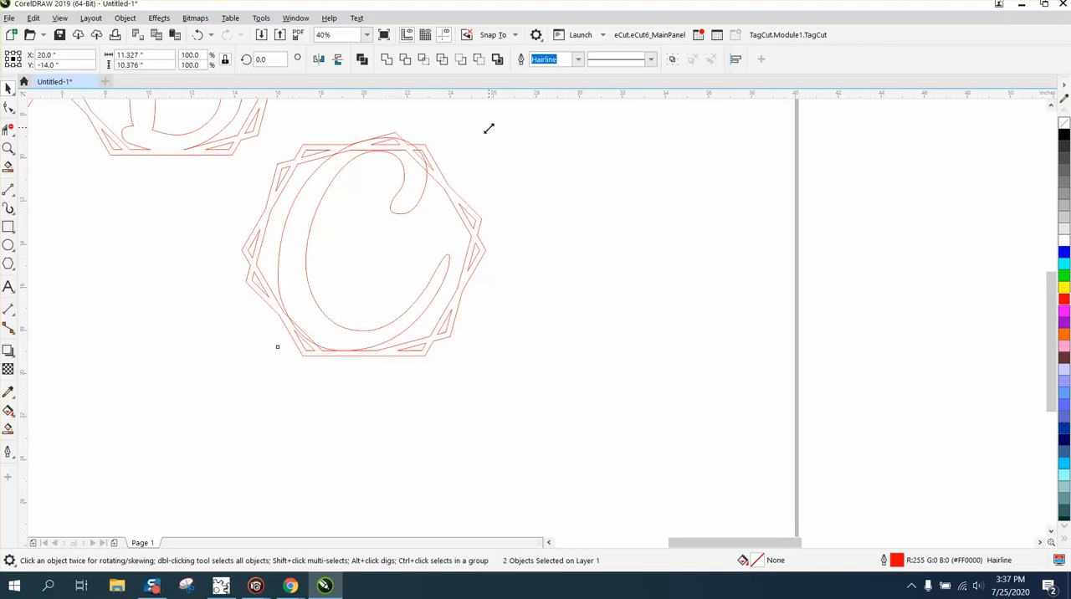
left_click_drag(488, 128, 481, 136)
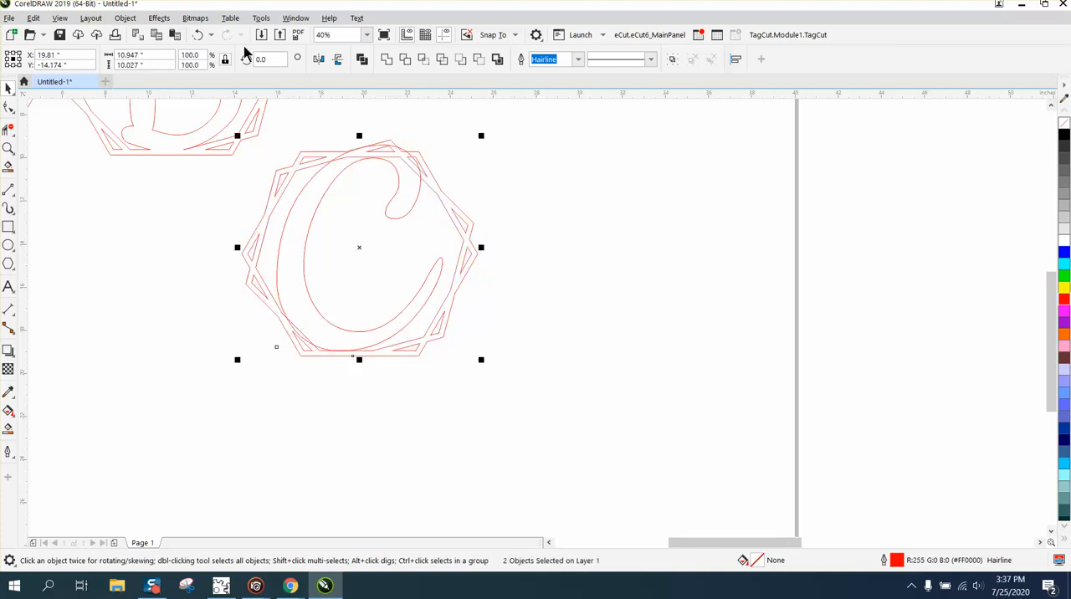
left_click(199, 35)
left_click(580, 155)
Convert the letter C to curves and shrink it about its center to about 7.4 by 9.2 inches.
left_click(449, 265)
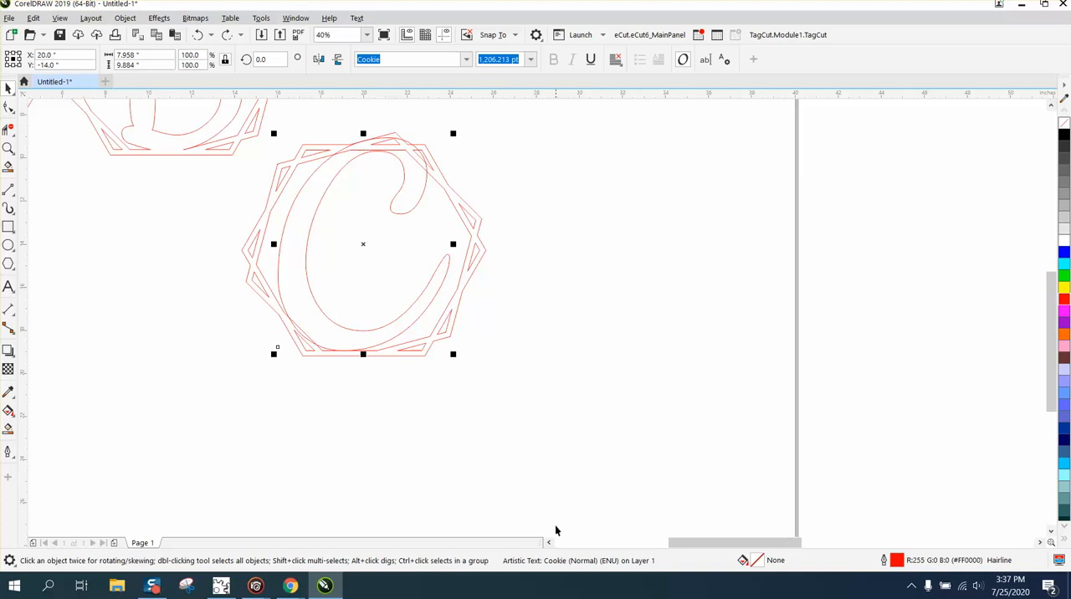
left_click(127, 20)
left_click(166, 352)
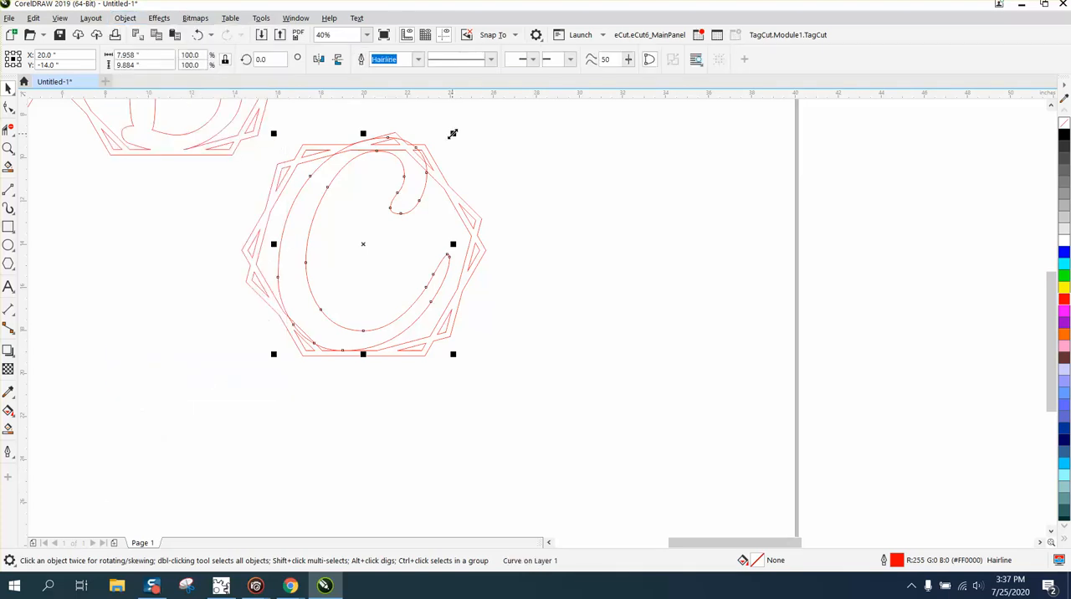
left_click_drag(453, 133, 453, 147)
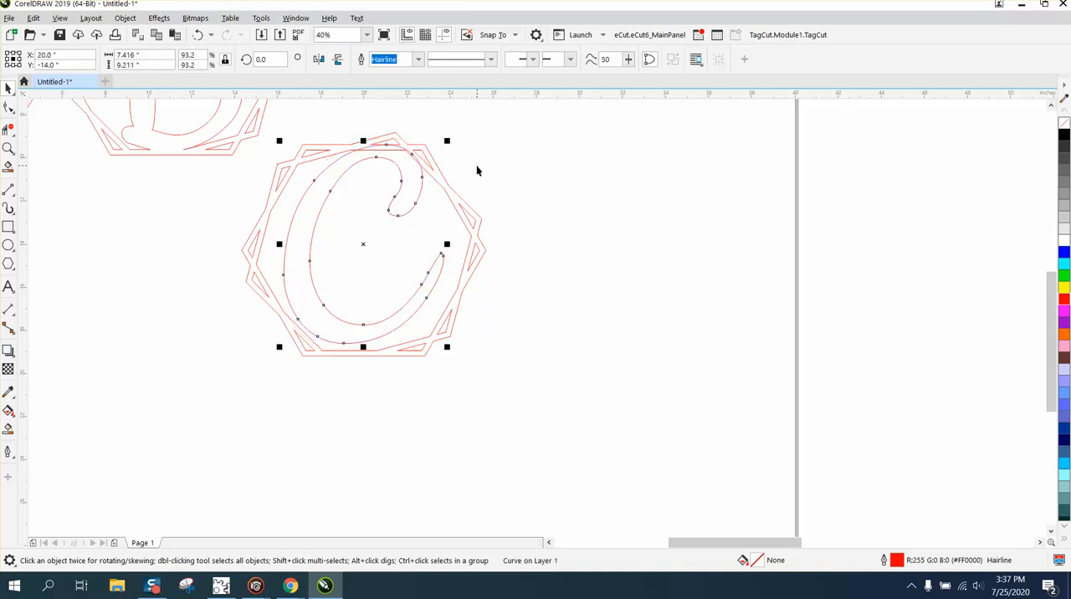
Nudge the letter C down three times at a 0.125-inch nudge distance, and enlarge it about its center to about 7.7 by 9.6 inches.
left_click(466, 145)
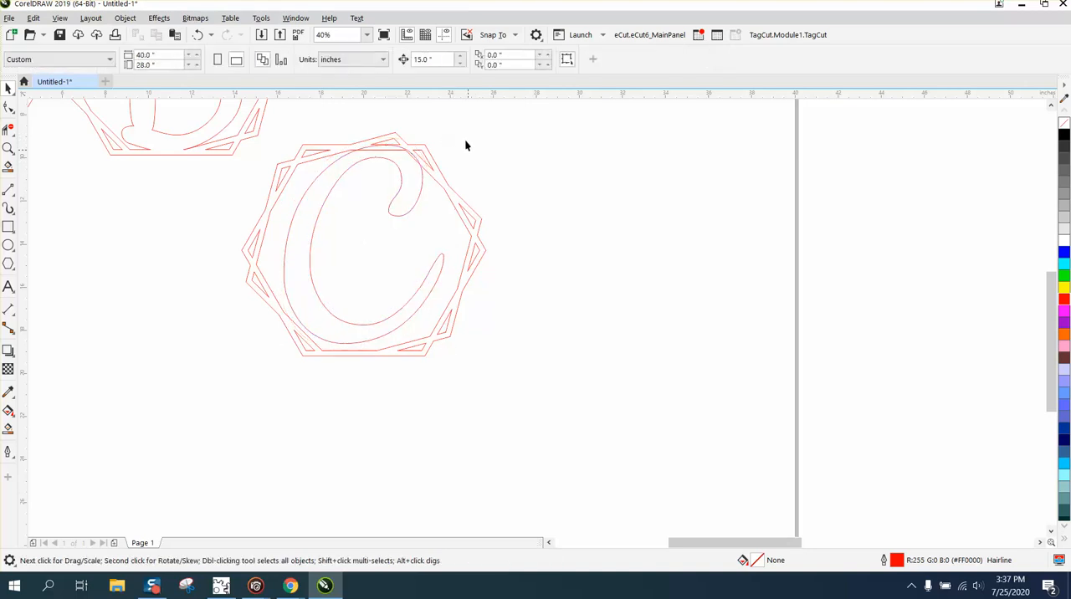
left_click(431, 59)
type(".125")
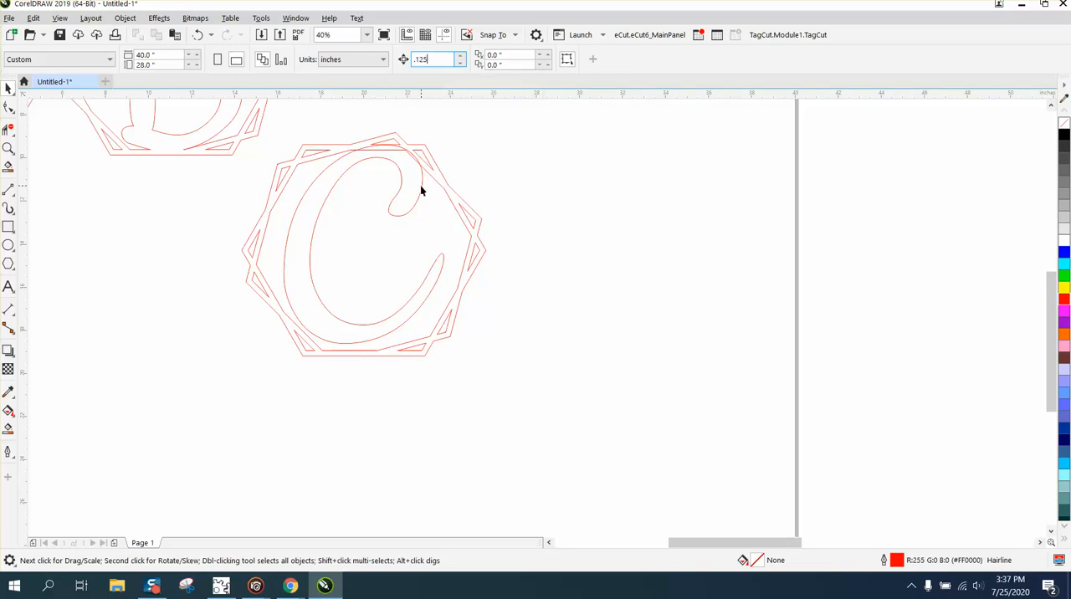
left_click(421, 185)
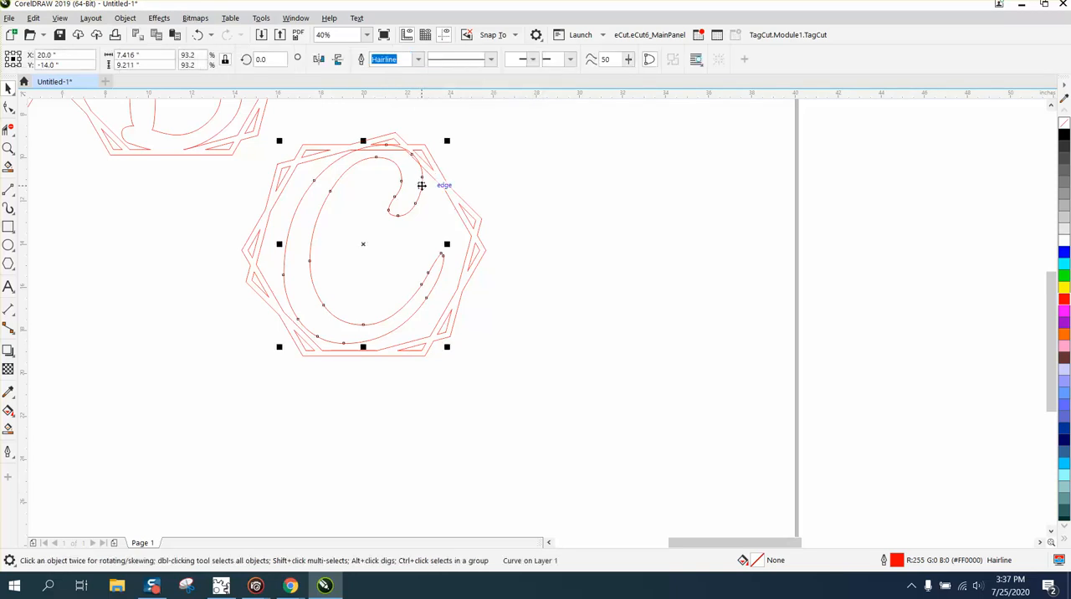
key("Down")
key("Down")
key("Down")
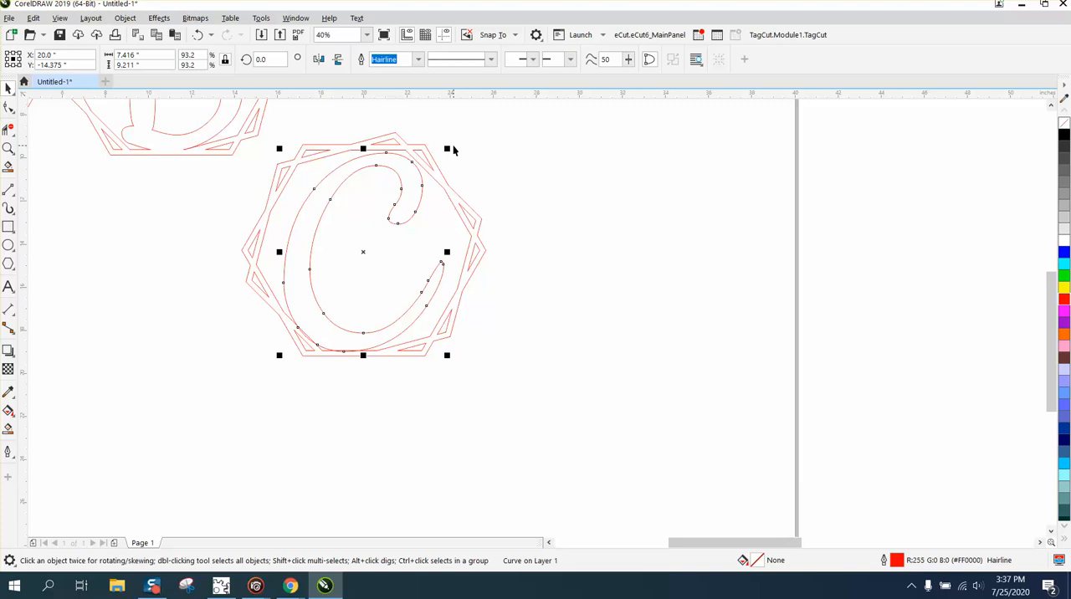
left_click_drag(447, 149, 453, 143)
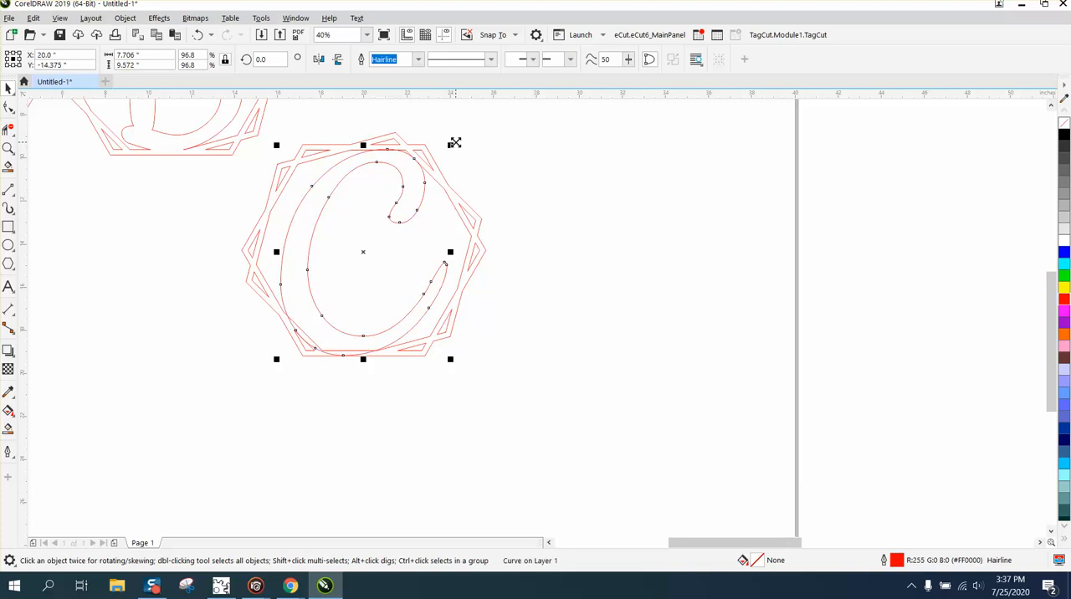
Nudge the letter C up 0.125 inches and weld it to its double-hexagon frame.
key("Up")
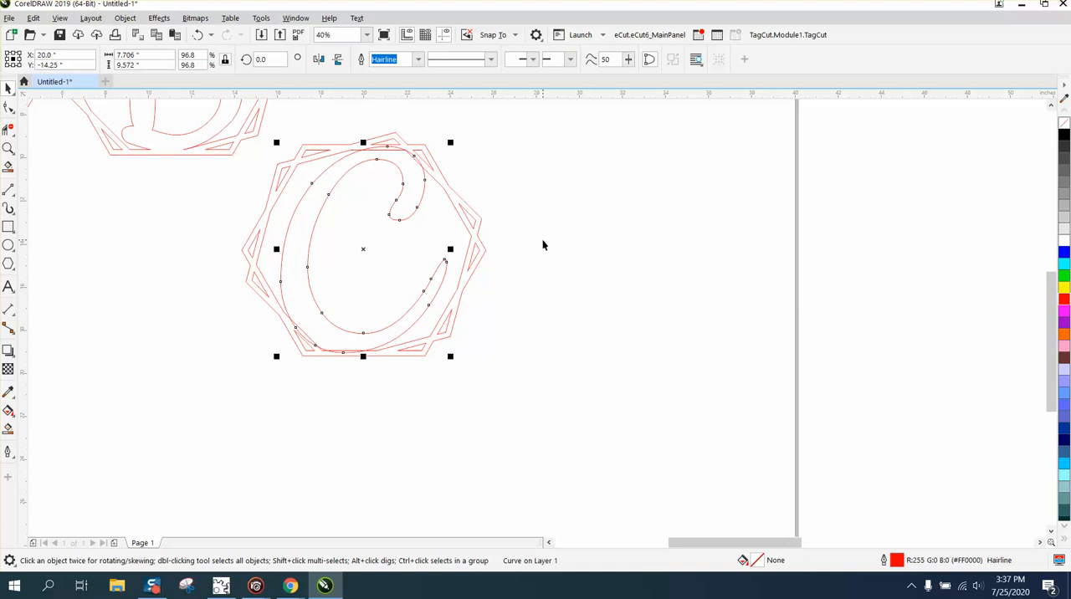
left_click(540, 166)
left_click_drag(537, 298, 222, 388)
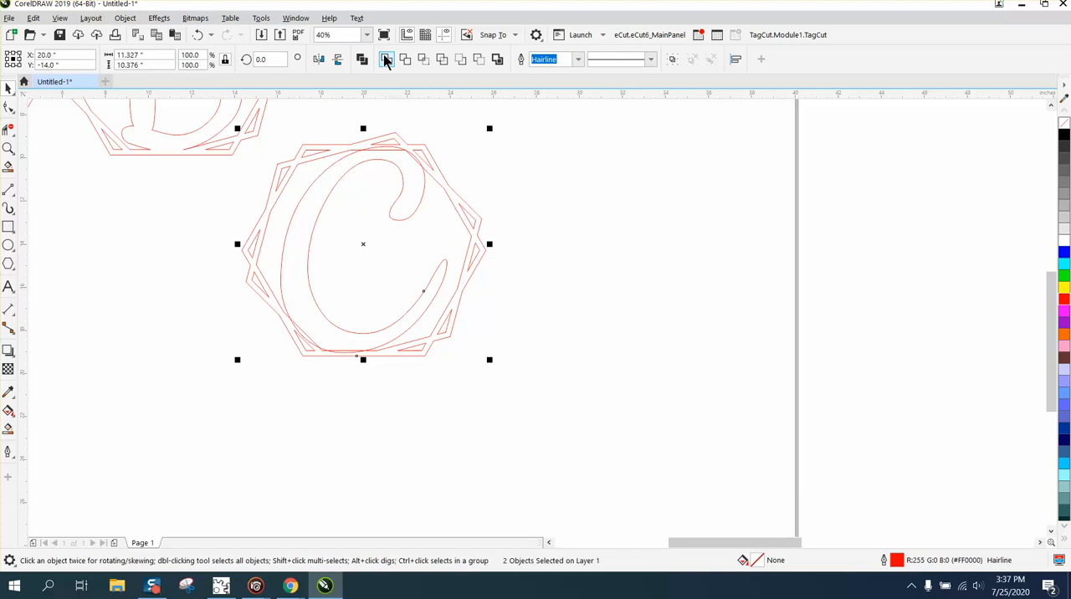
left_click(387, 58)
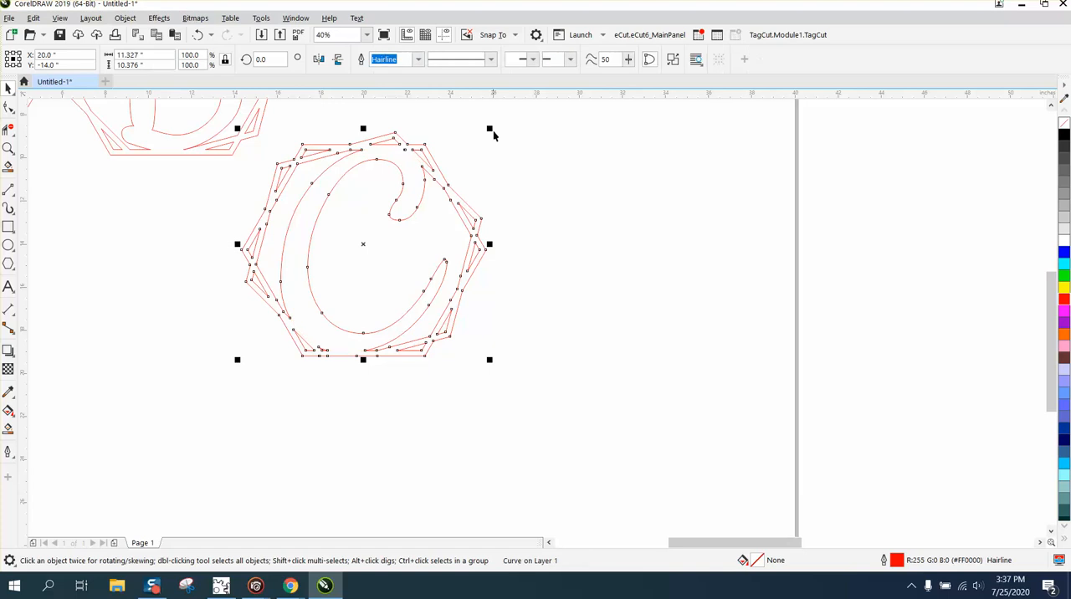
Try a black smart fill without outline on the welded C design, and undo it.
left_click(9, 428)
left_click(298, 313)
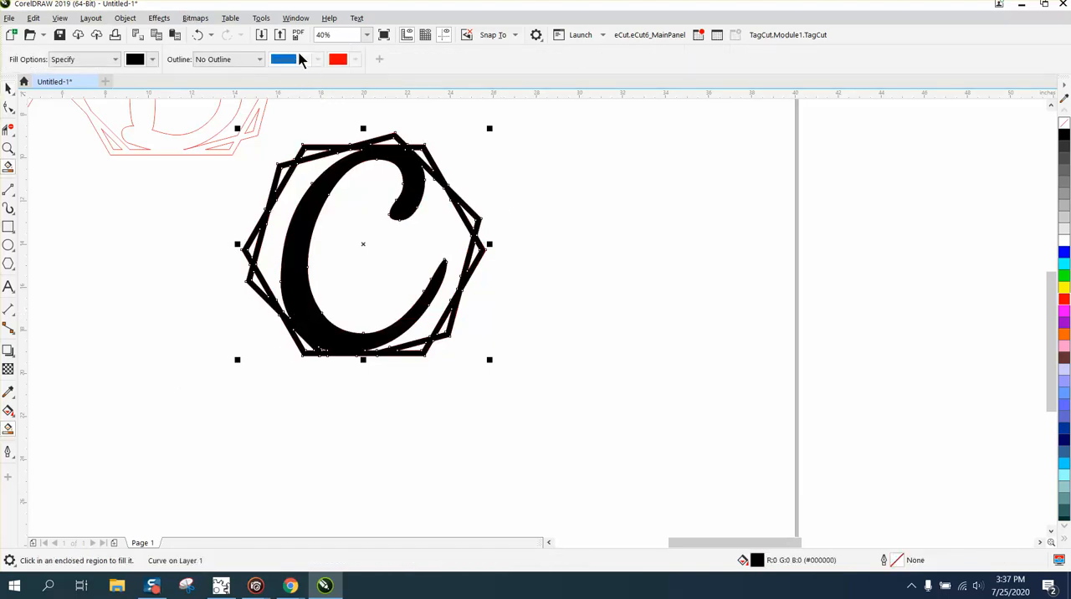
left_click(197, 35)
Move the welded C design up beside the outlined B design.
scroll(612, 287, "down", 2)
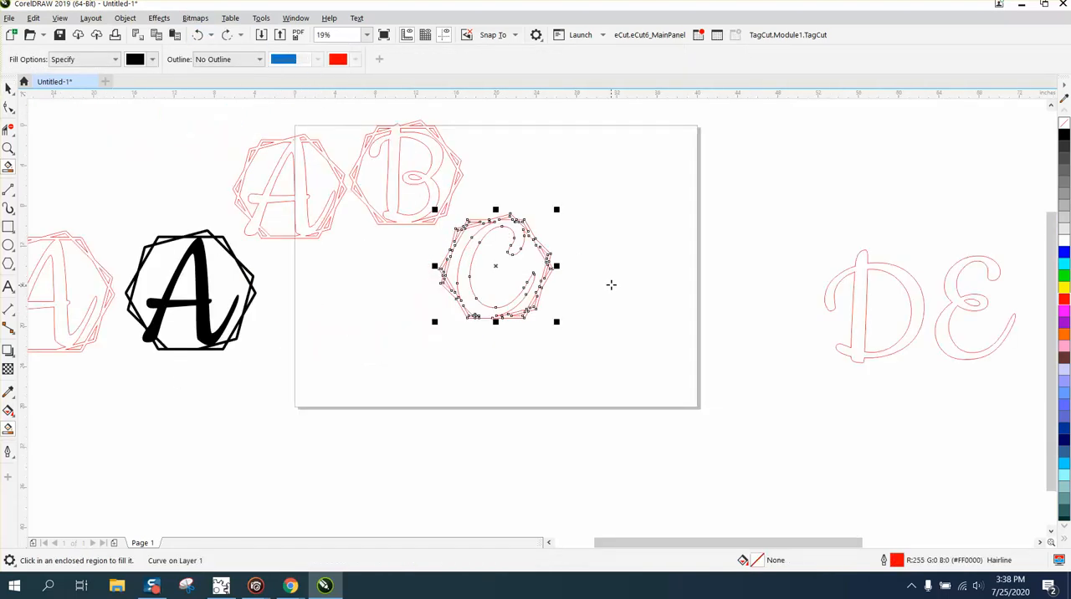
left_click(8, 88)
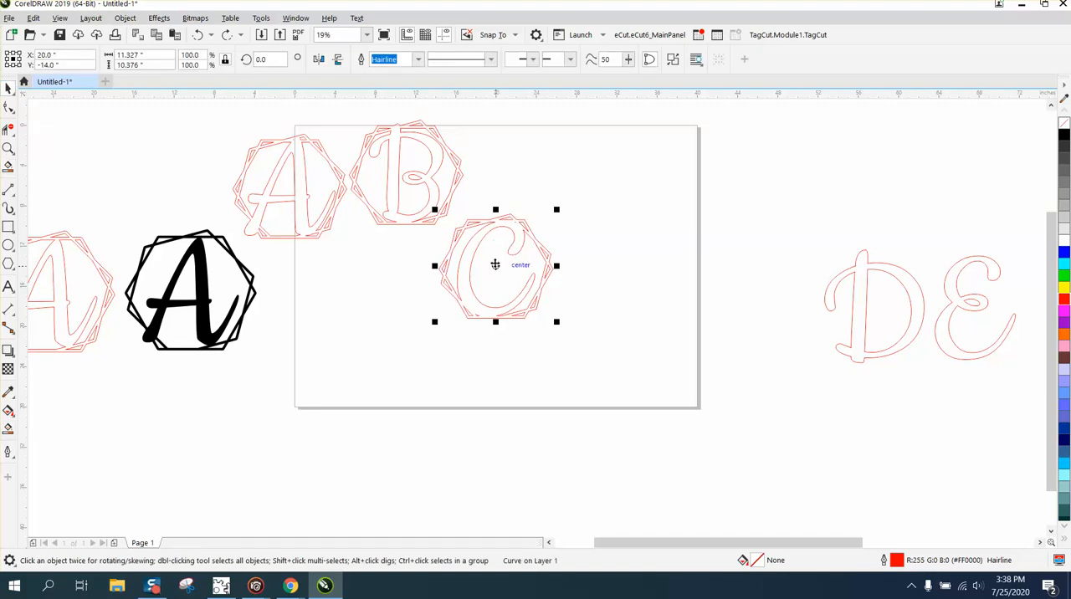
left_click_drag(495, 263, 544, 193)
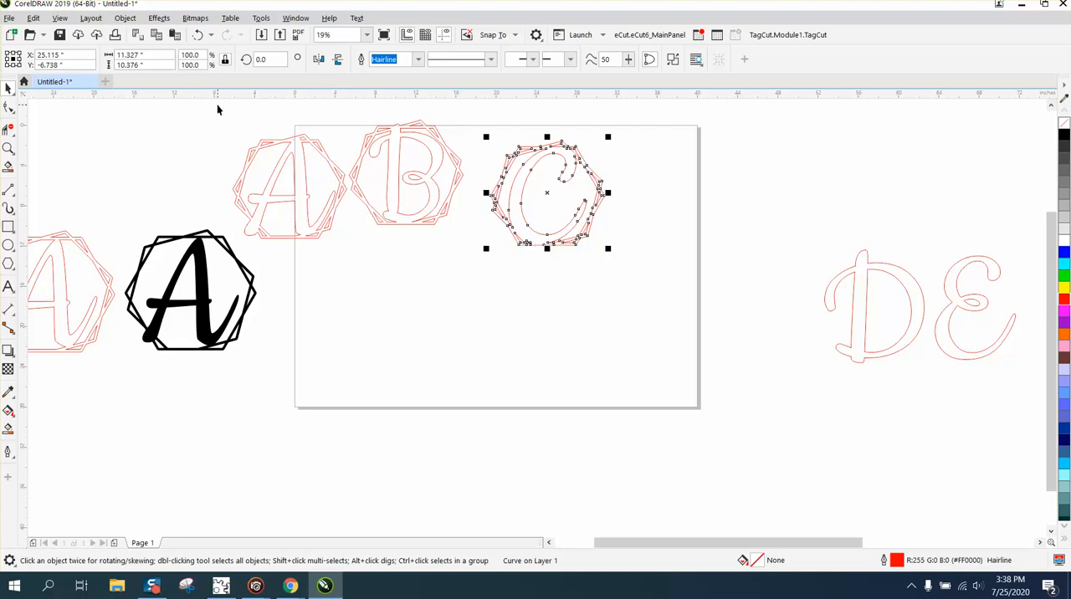
Align the outlined A, B and C designs in a level row and move the row to the middle of the page.
left_click_drag(217, 113, 479, 247)
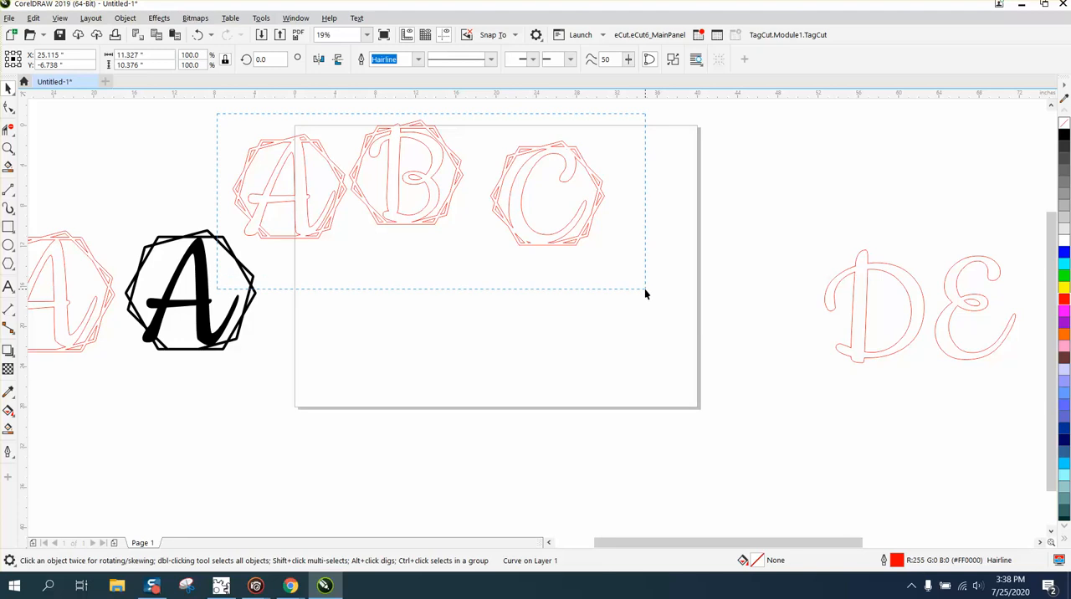
left_click_drag(645, 293, 647, 293)
key("c")
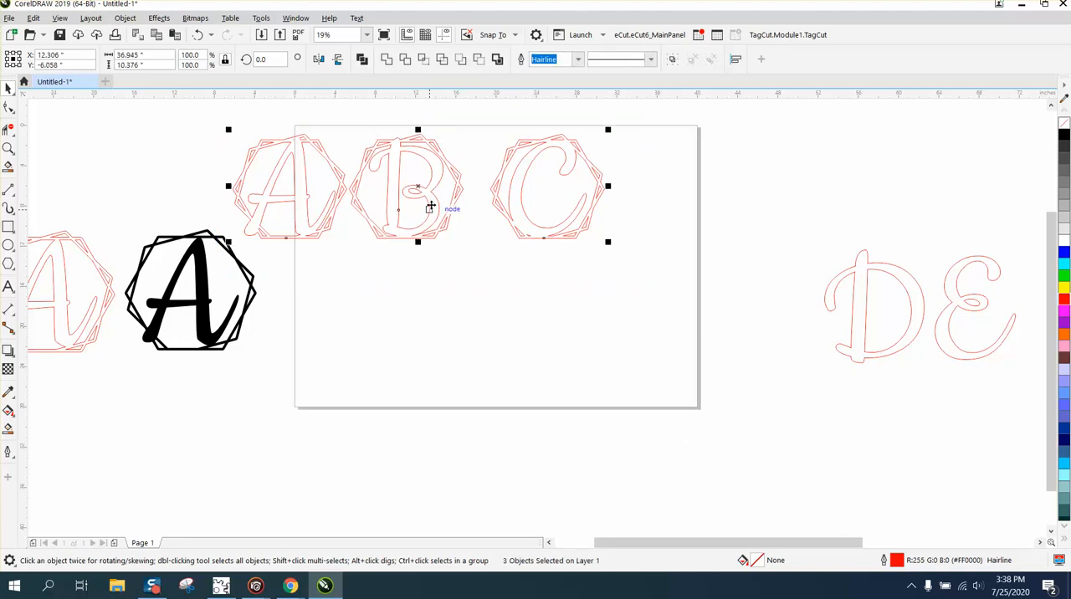
left_click_drag(419, 188, 497, 265)
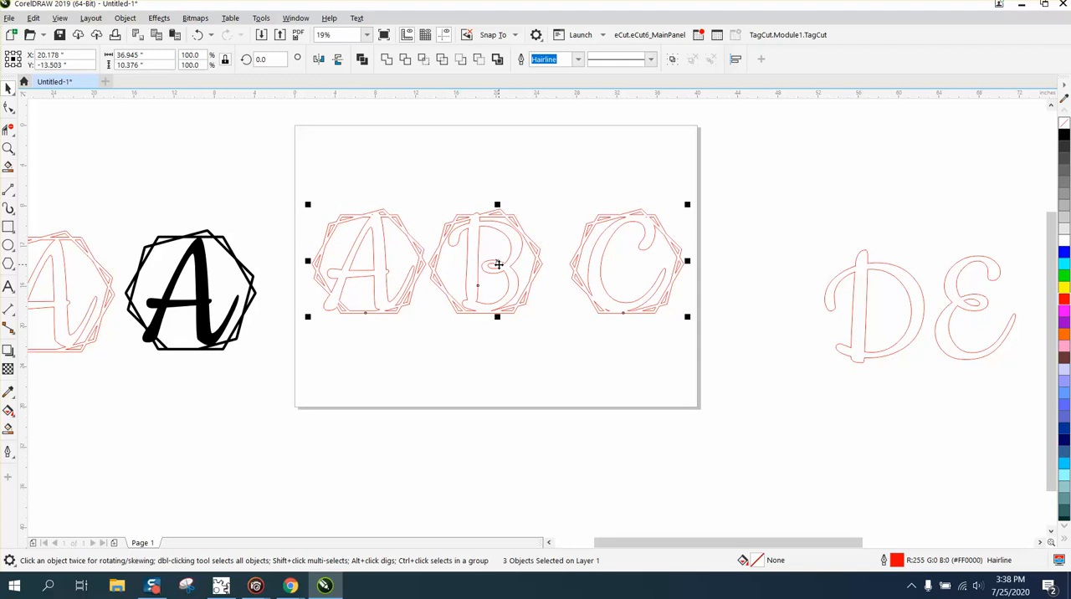
Distribute the A, B and C designs horizontally by their centers using Align and Distribute, and deselect them.
left_click(136, 19)
mouse_move(163, 199)
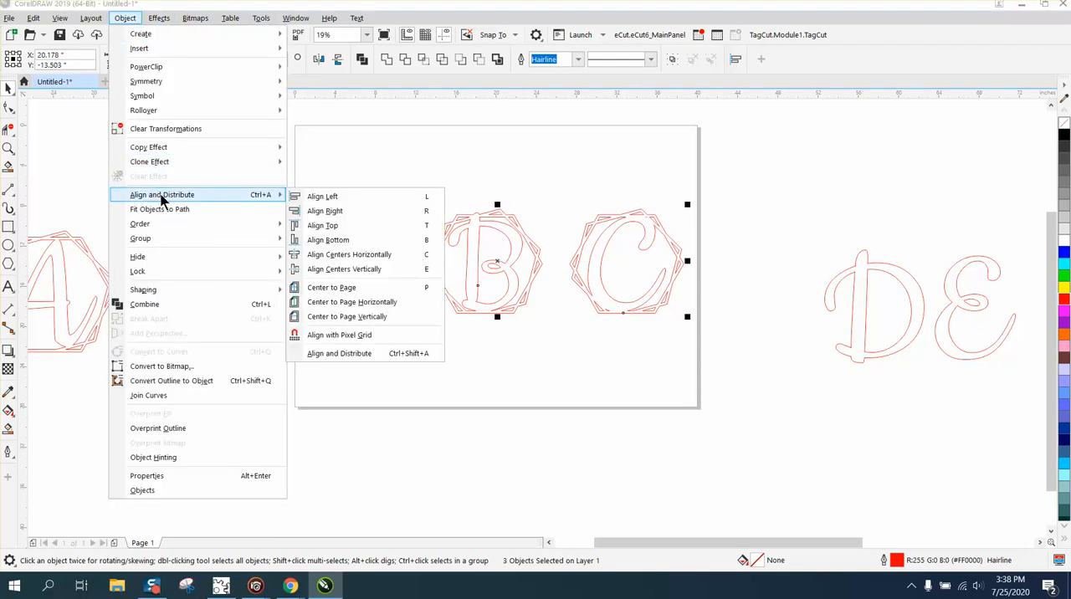
left_click(350, 355)
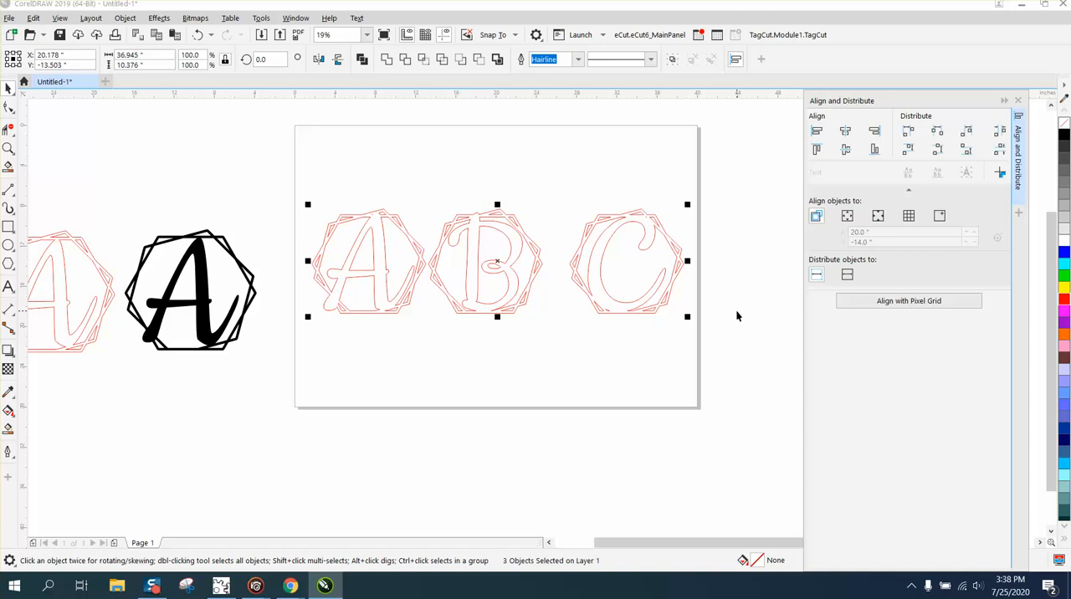
left_click(938, 139)
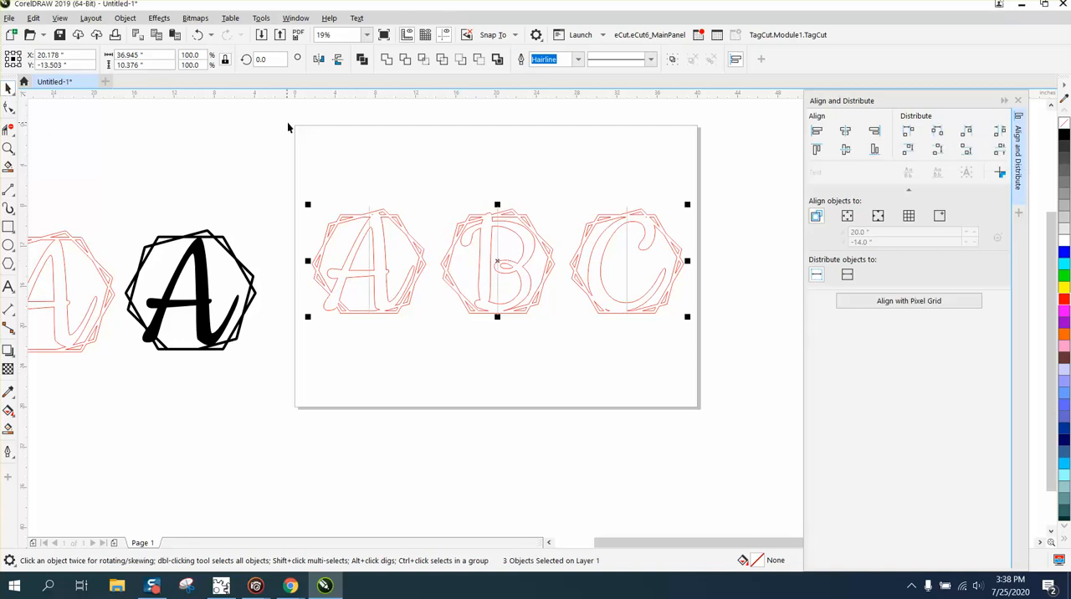
left_click(335, 151)
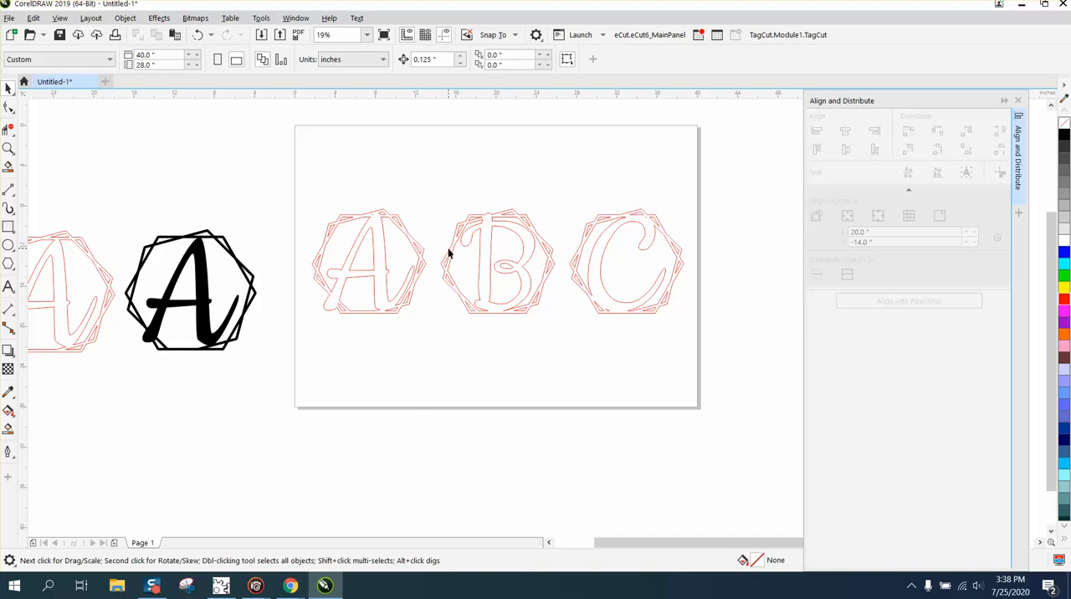
Move the A and B designs closer to C and distribute all three again by their horizontal centers.
left_click_drag(463, 247, 437, 253)
left_click(411, 249)
left_click_drag(307, 169, 727, 357)
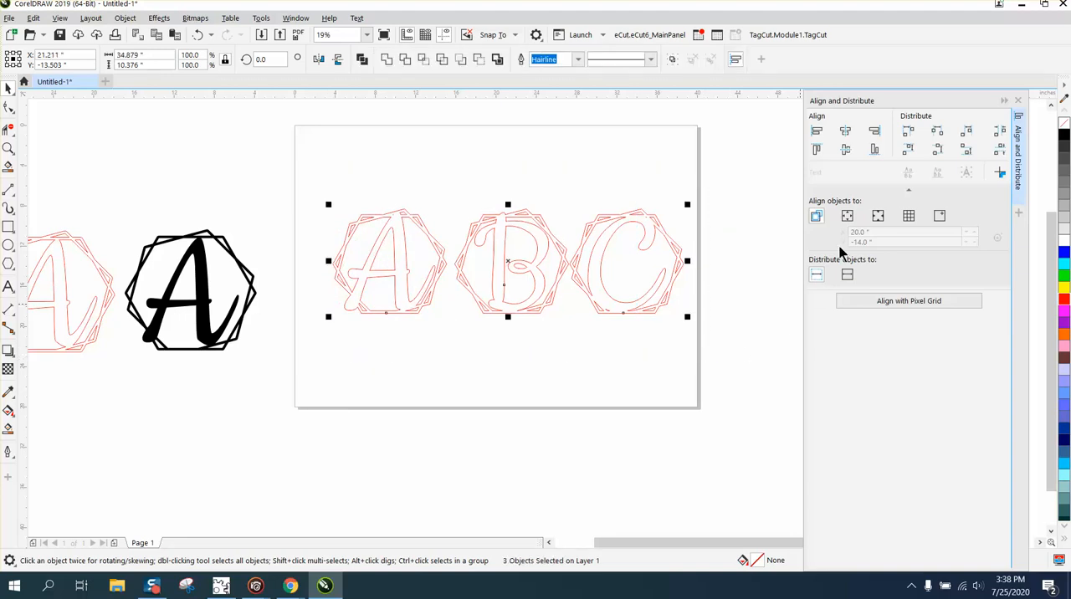
left_click(937, 133)
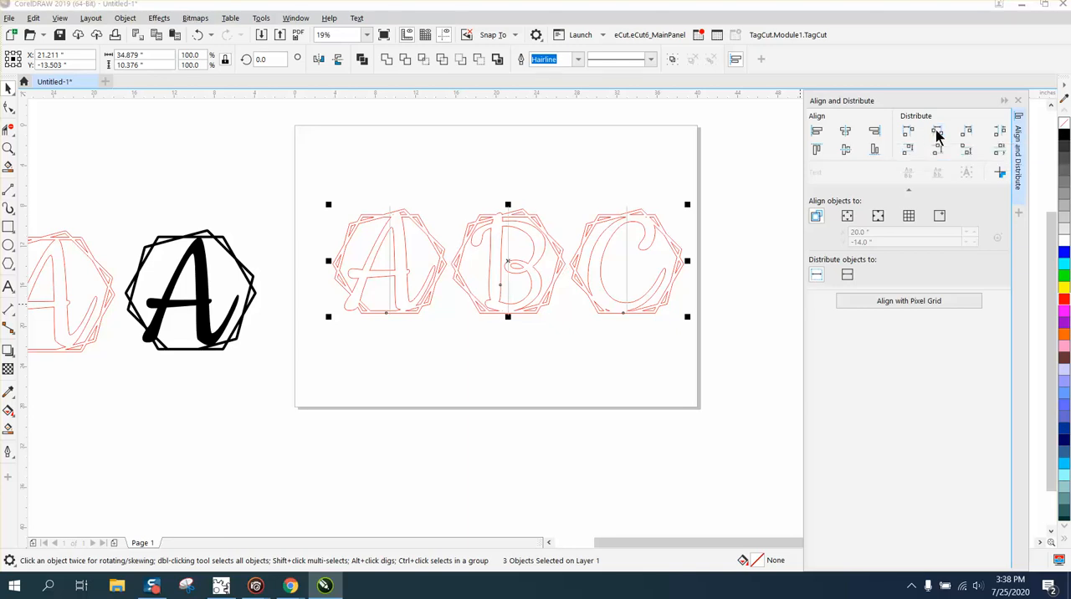
Apply a black smart fill without outline to the welded A, B and C designs on the page.
left_click(8, 148)
left_click_drag(312, 180, 668, 333)
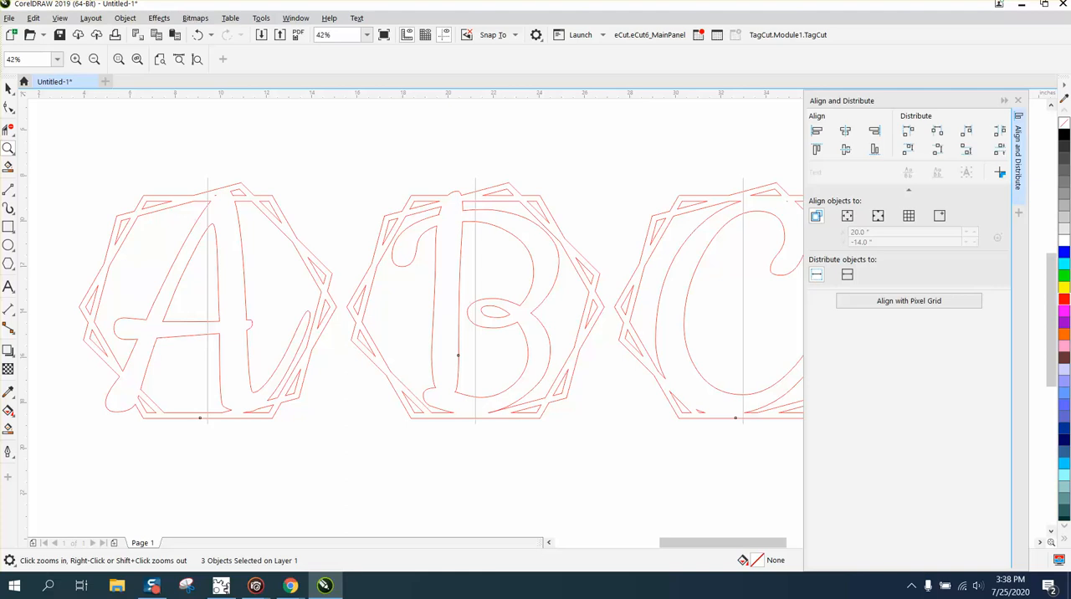
left_click(8, 87)
left_click(262, 139)
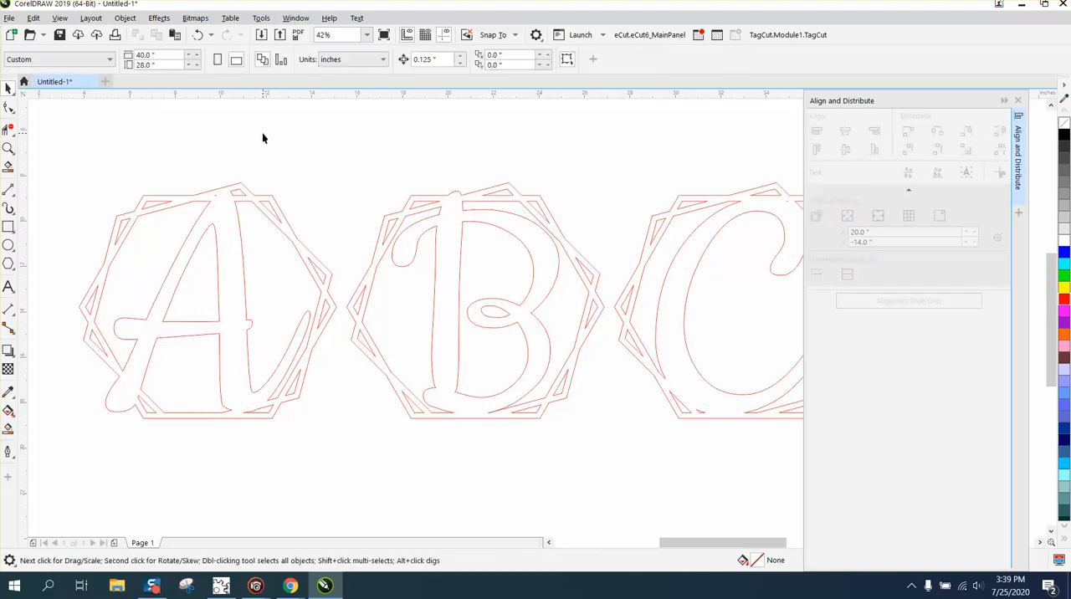
scroll(262, 134, "down", 2)
left_click(8, 428)
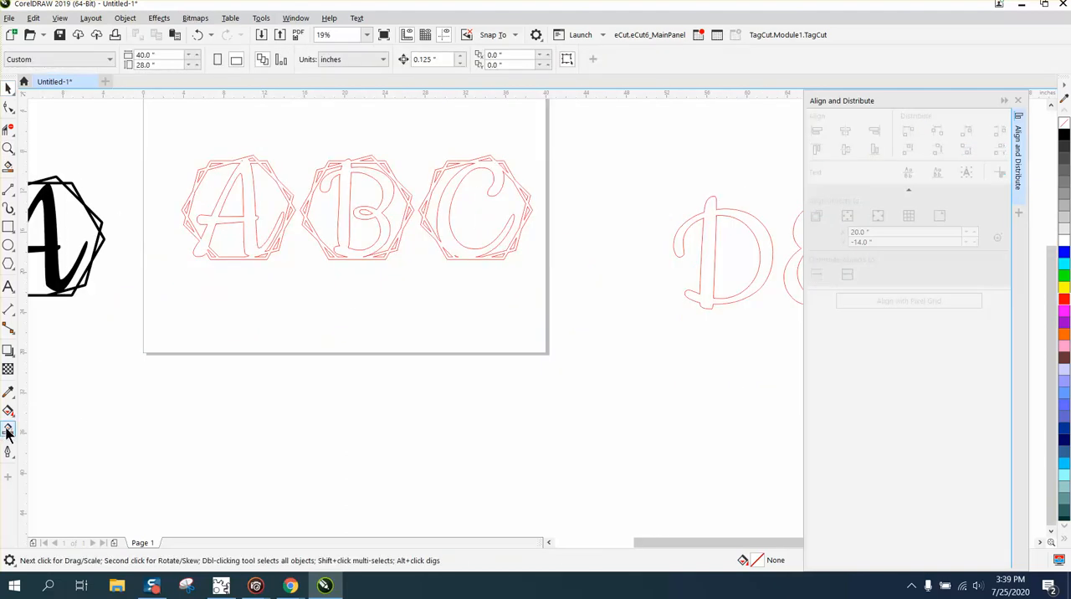
left_click(211, 221)
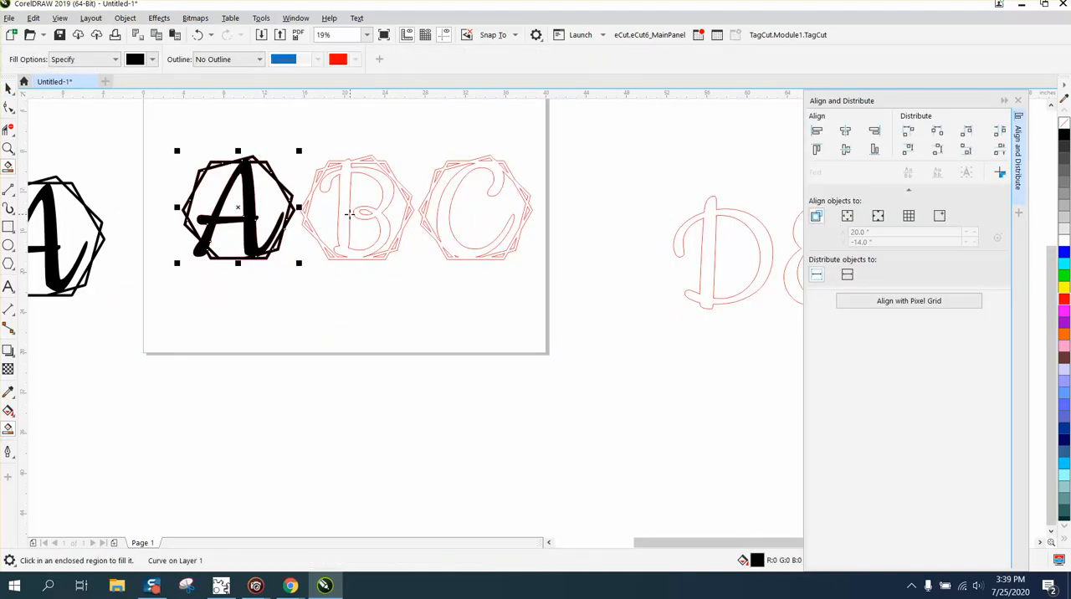
left_click(349, 215)
left_click(439, 214)
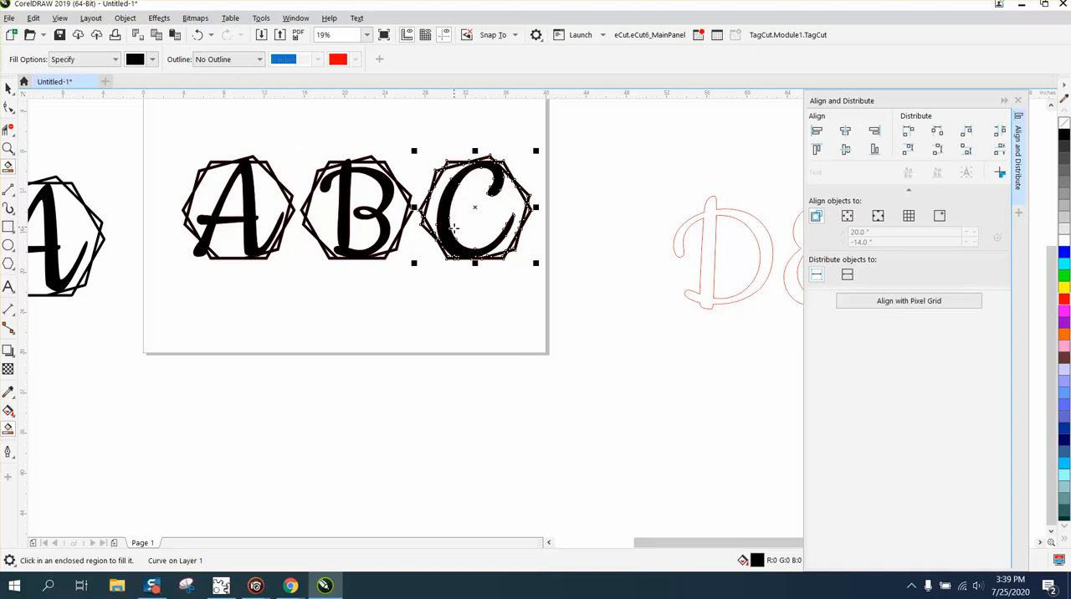
Select the filled A, B and C designs with their red outlines and examine them up close.
left_click_drag(138, 139, 590, 290)
left_click(7, 148)
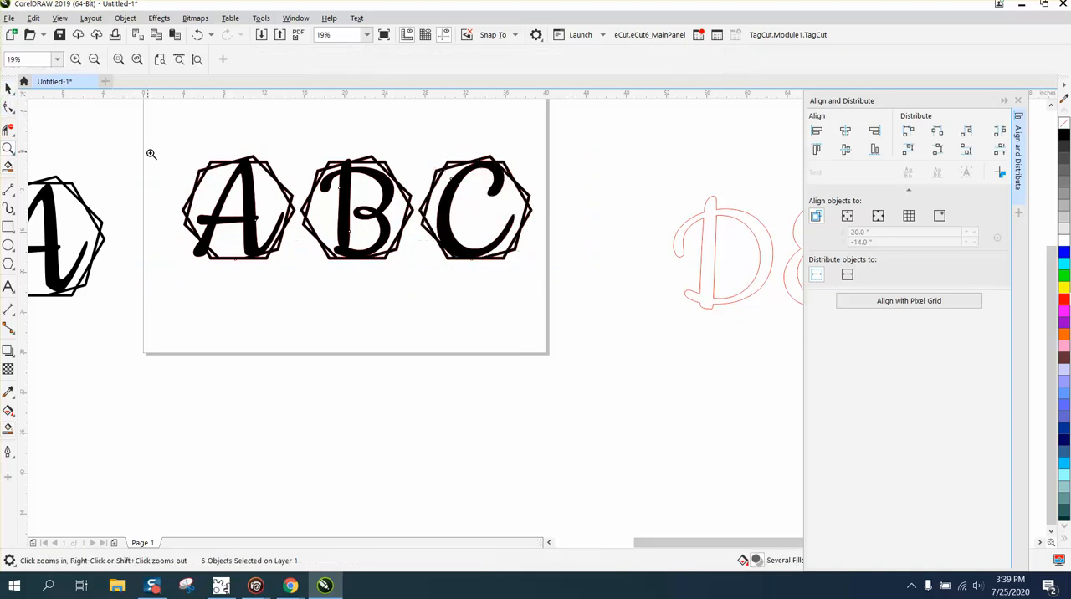
left_click_drag(155, 138, 613, 315)
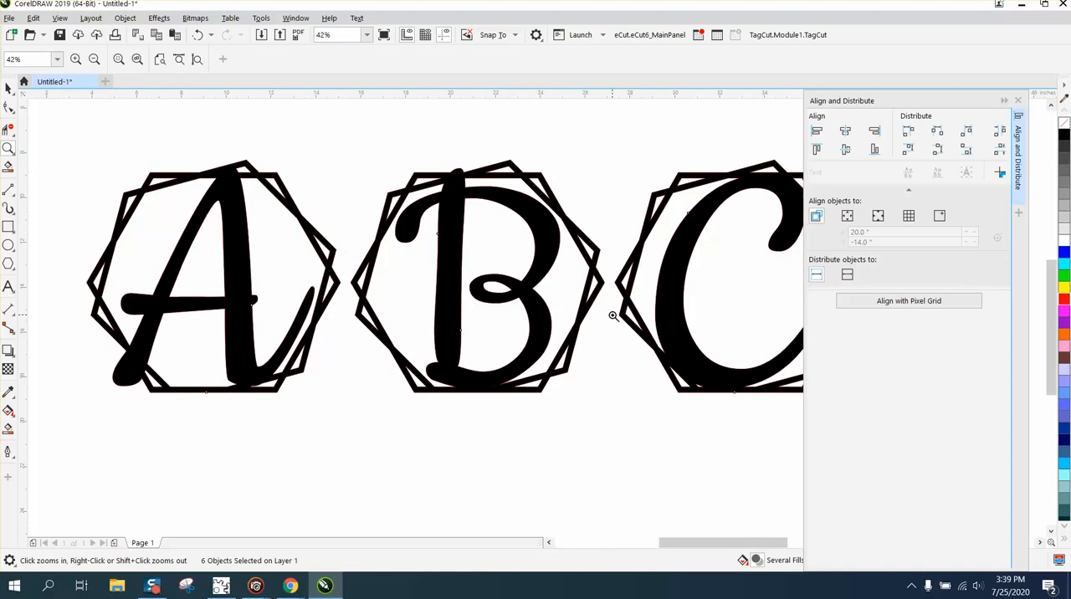
right_click(368, 242)
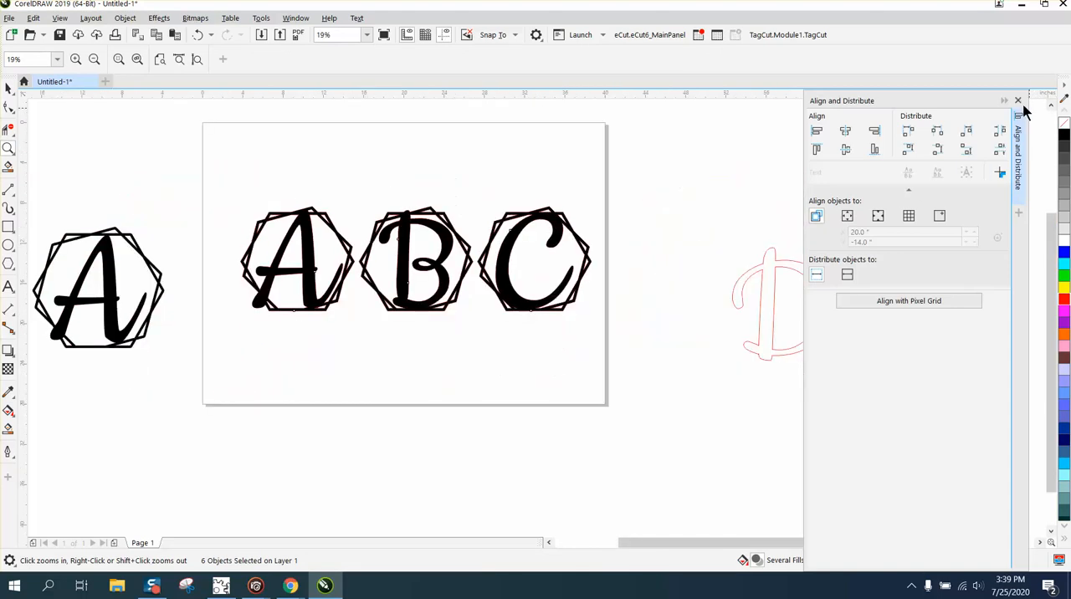